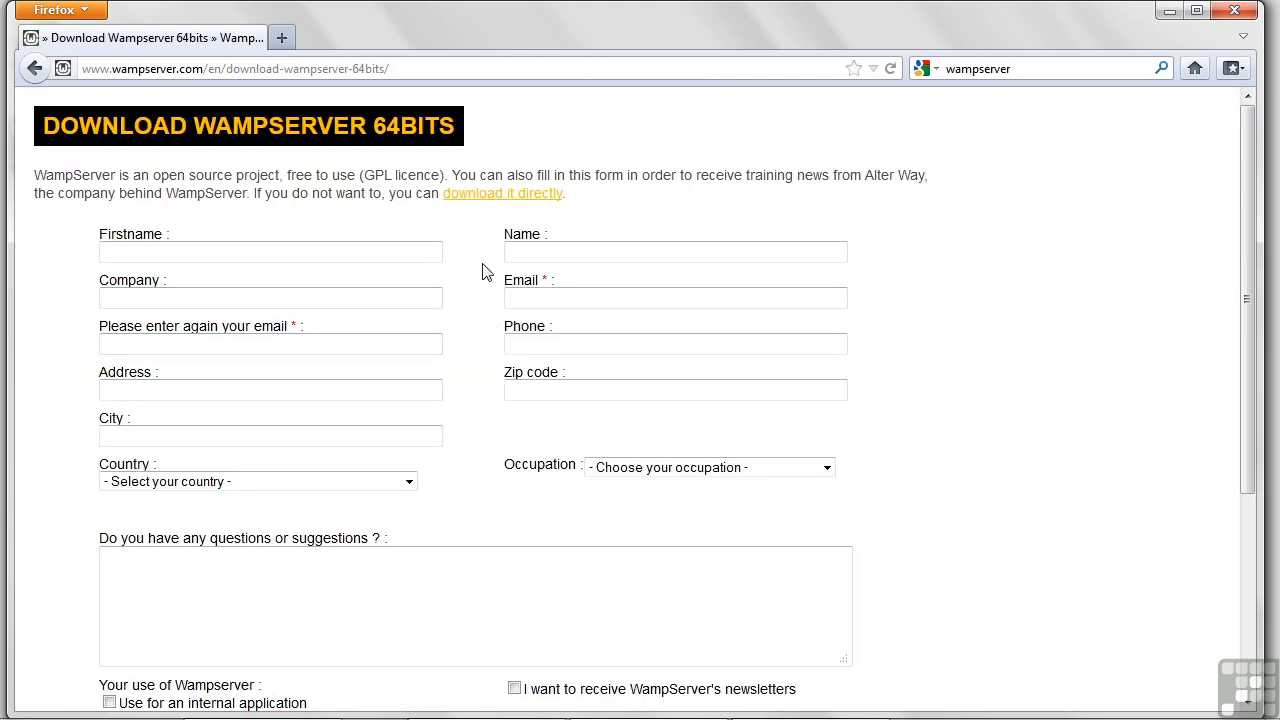
Request the 64-bit WampServer installer through the direct download link and decline saving the file
click(543, 196)
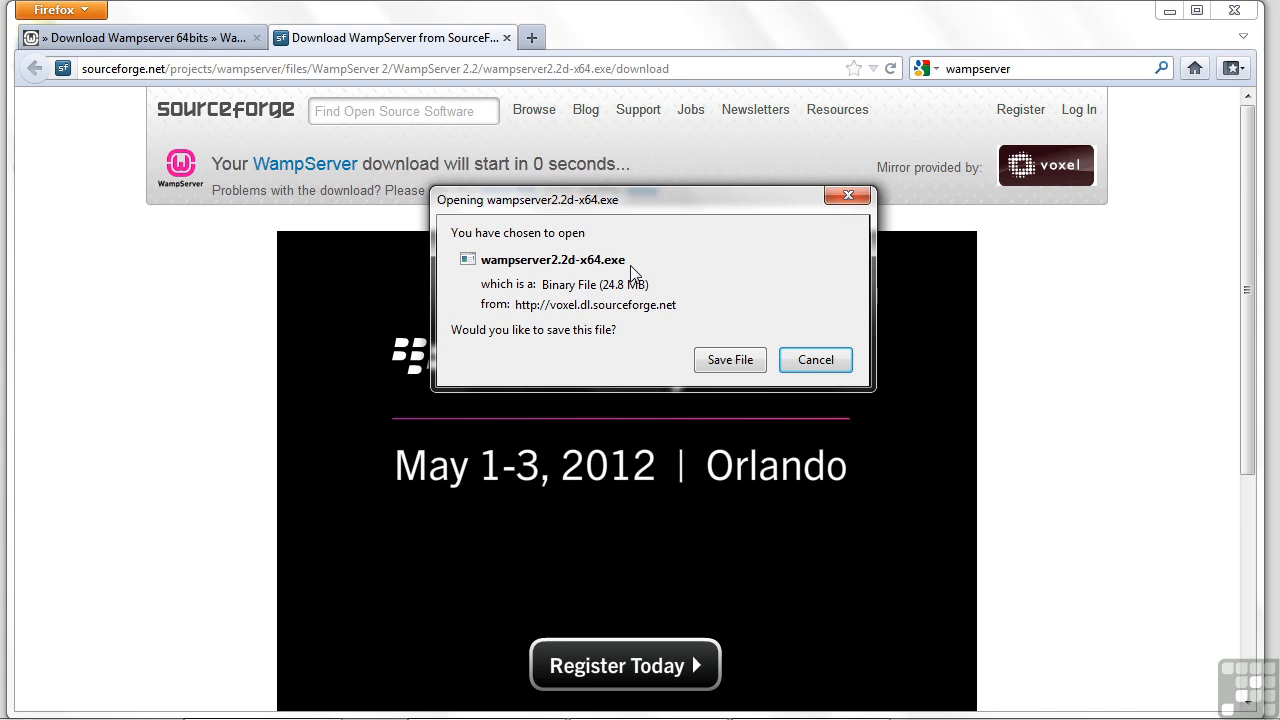
click(816, 362)
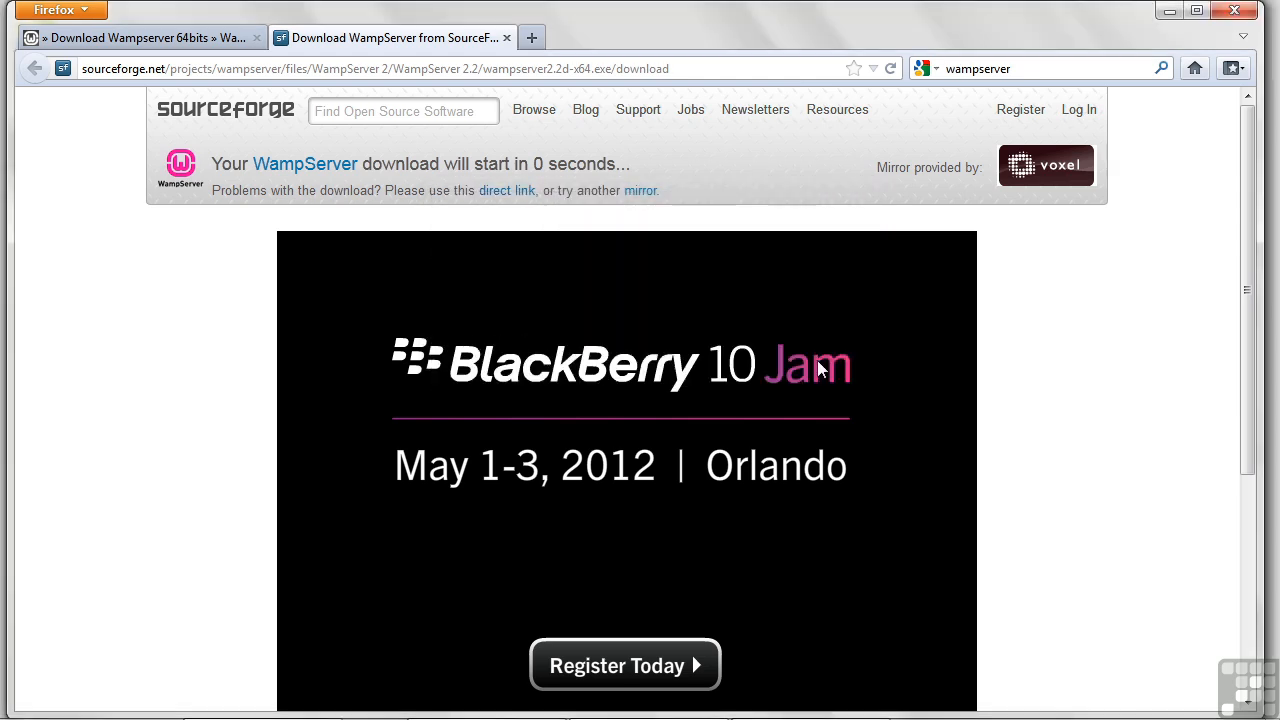
Switch to the Downloads folder in Windows Explorer and run wampserver2.2d-x64.exe, allowing it past the security warning
click(262, 705)
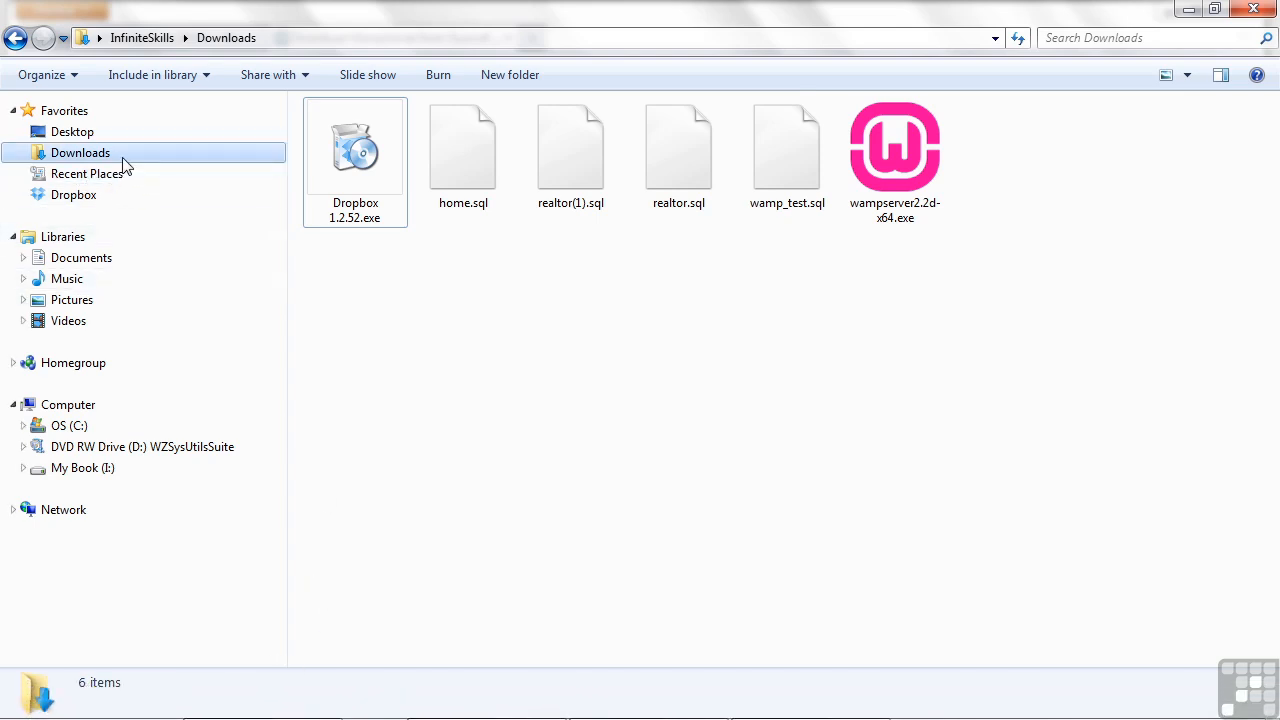
double_click(897, 150)
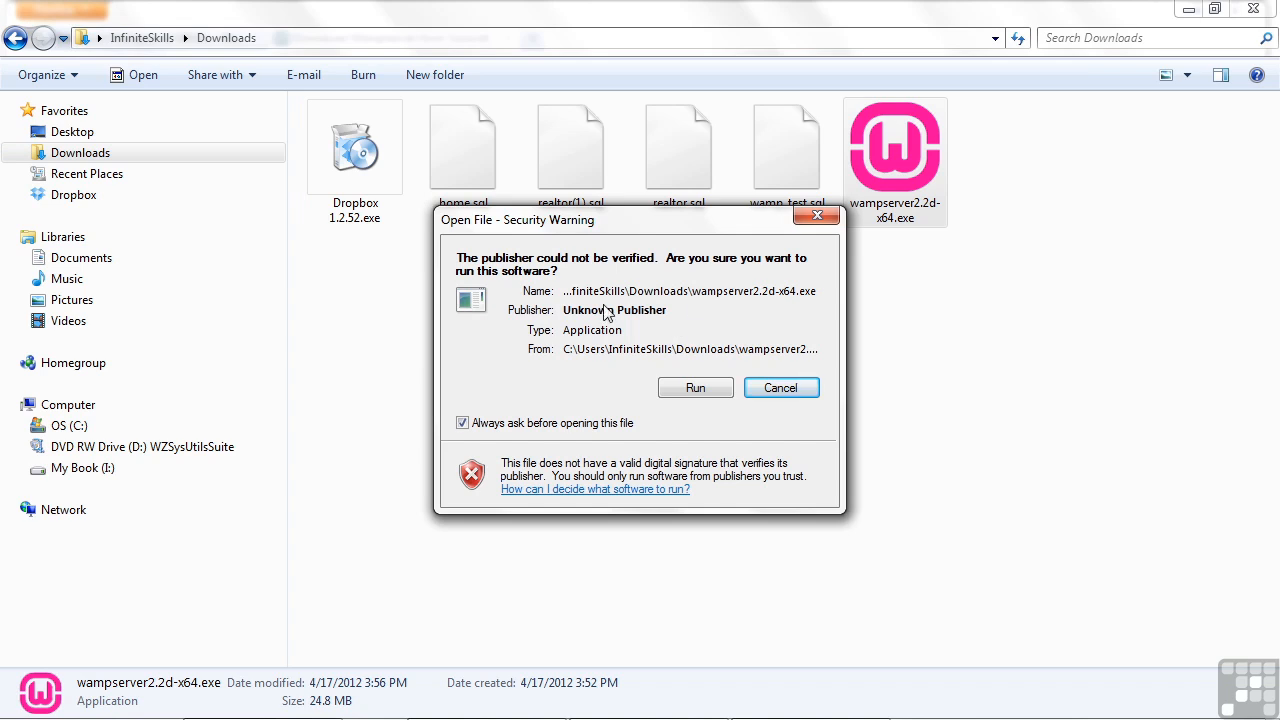
click(697, 390)
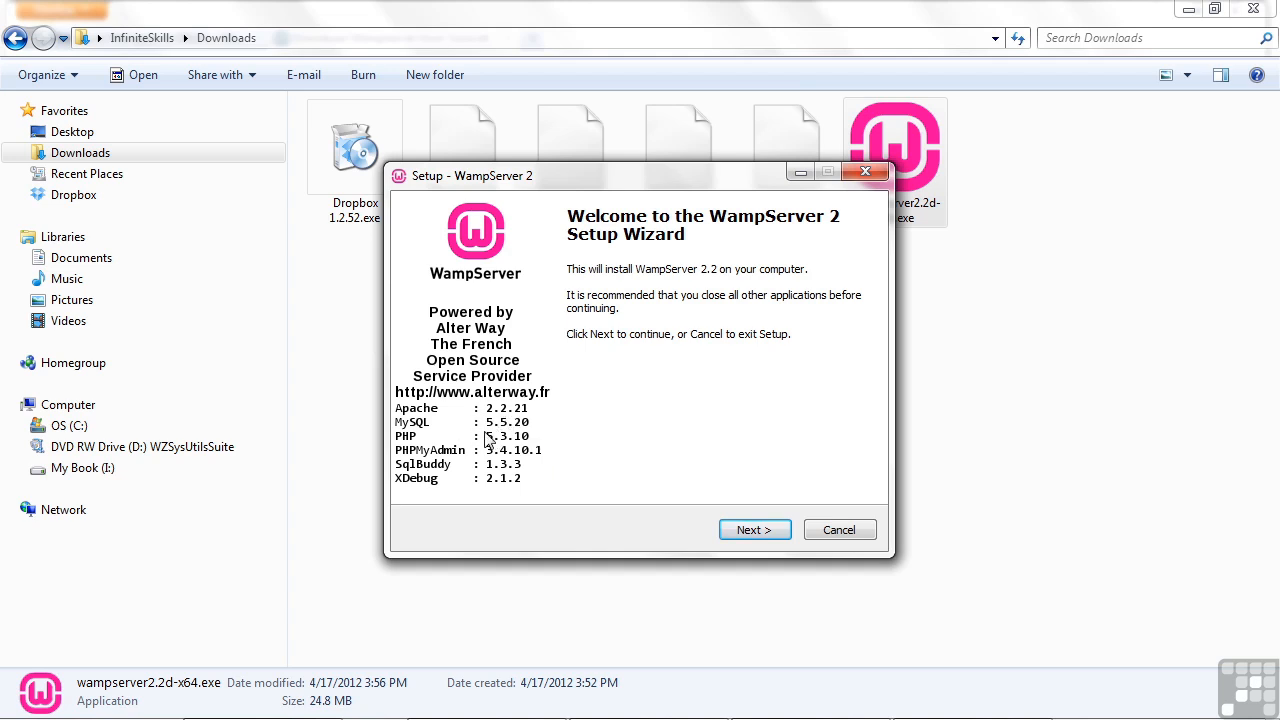
Proceed past the WampServer 2 setup welcome page and accept the license agreement
click(760, 538)
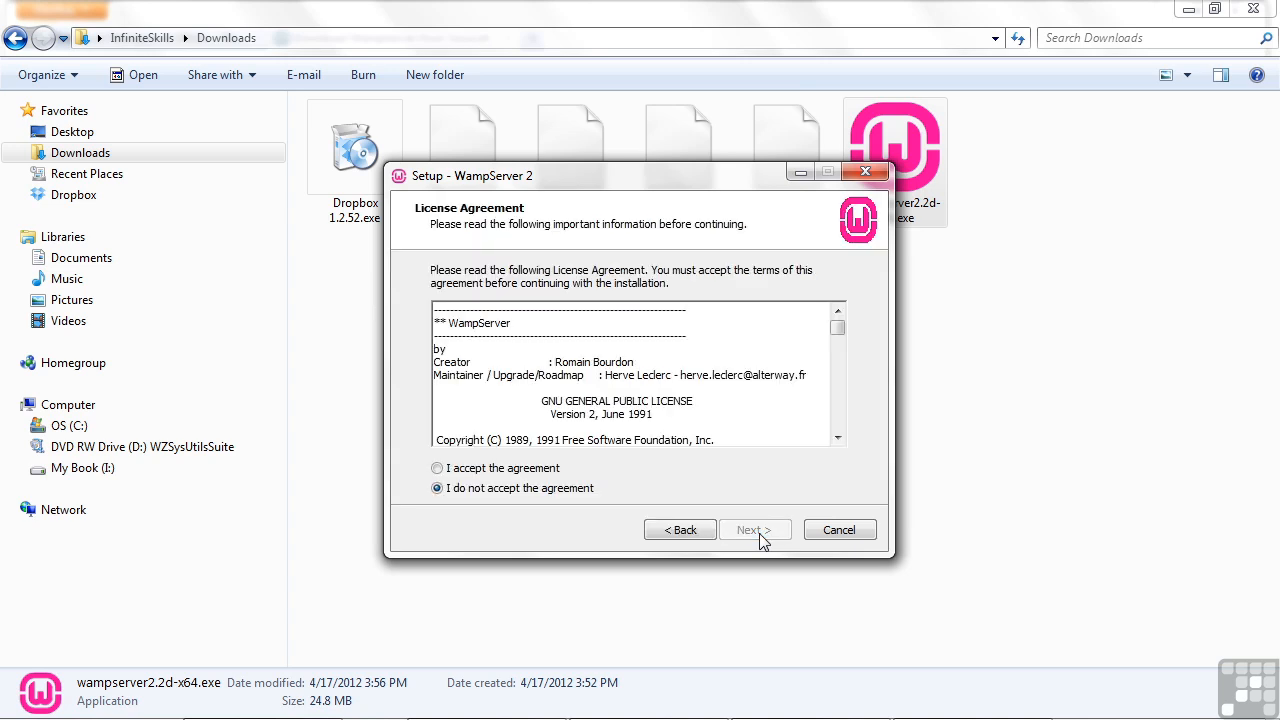
click(440, 470)
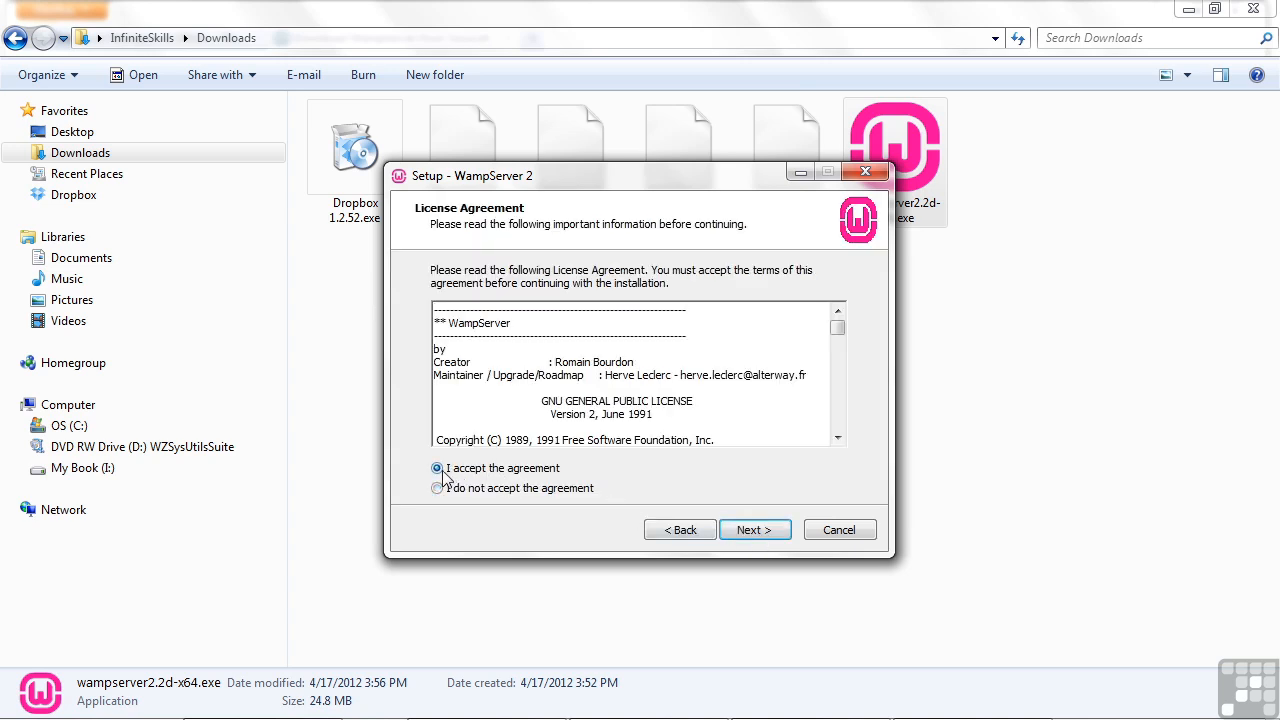
click(748, 530)
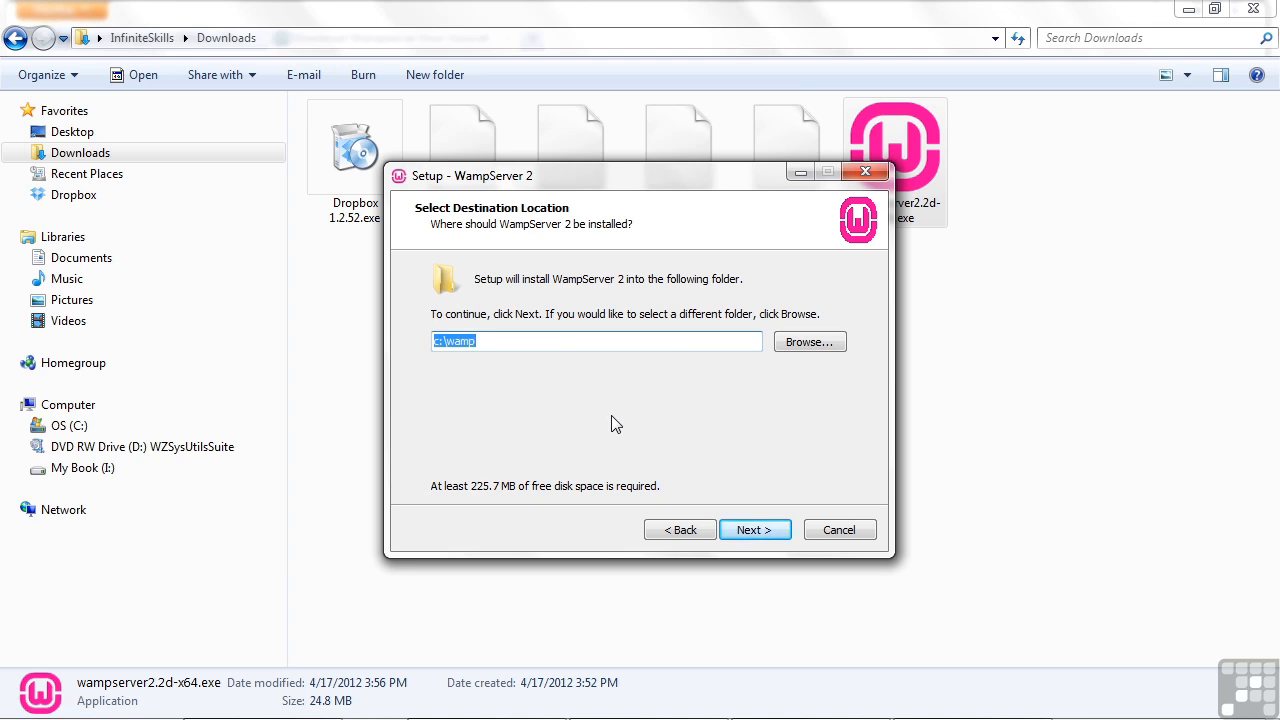
Install WampServer 2 into c:\wamp with both the Quick Launch icon and the Desktop icon
click(748, 531)
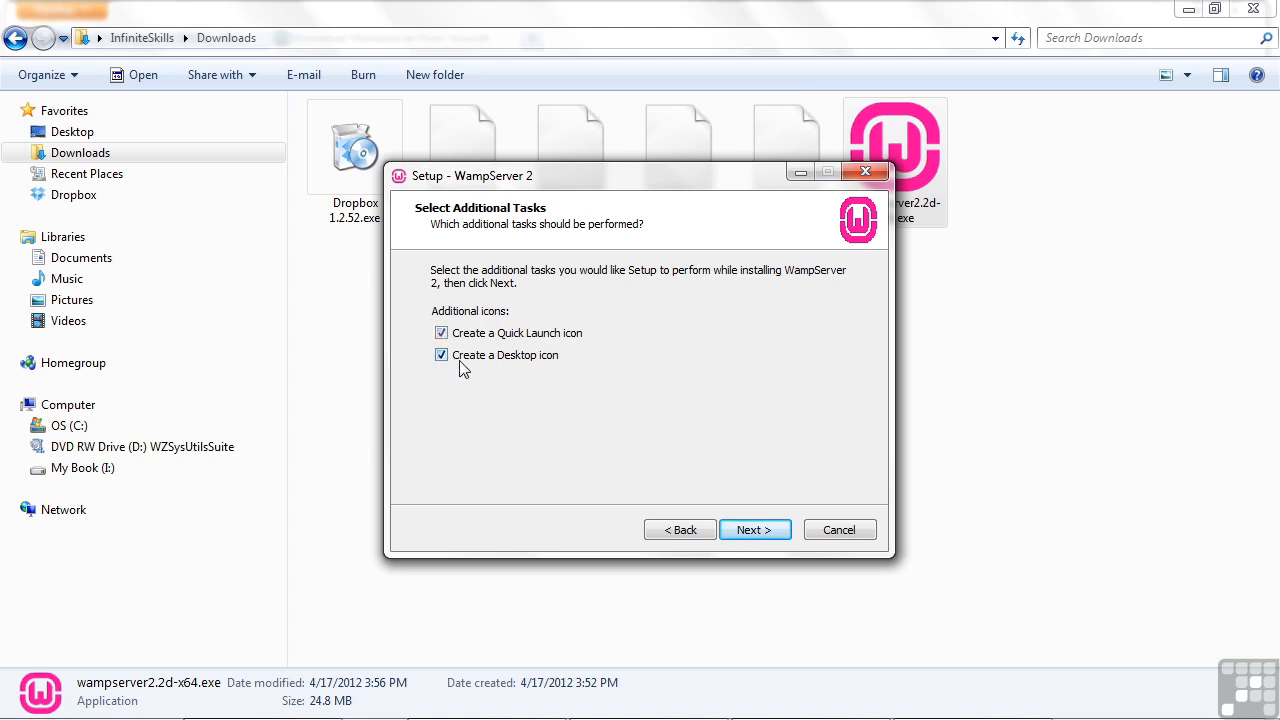
click(757, 535)
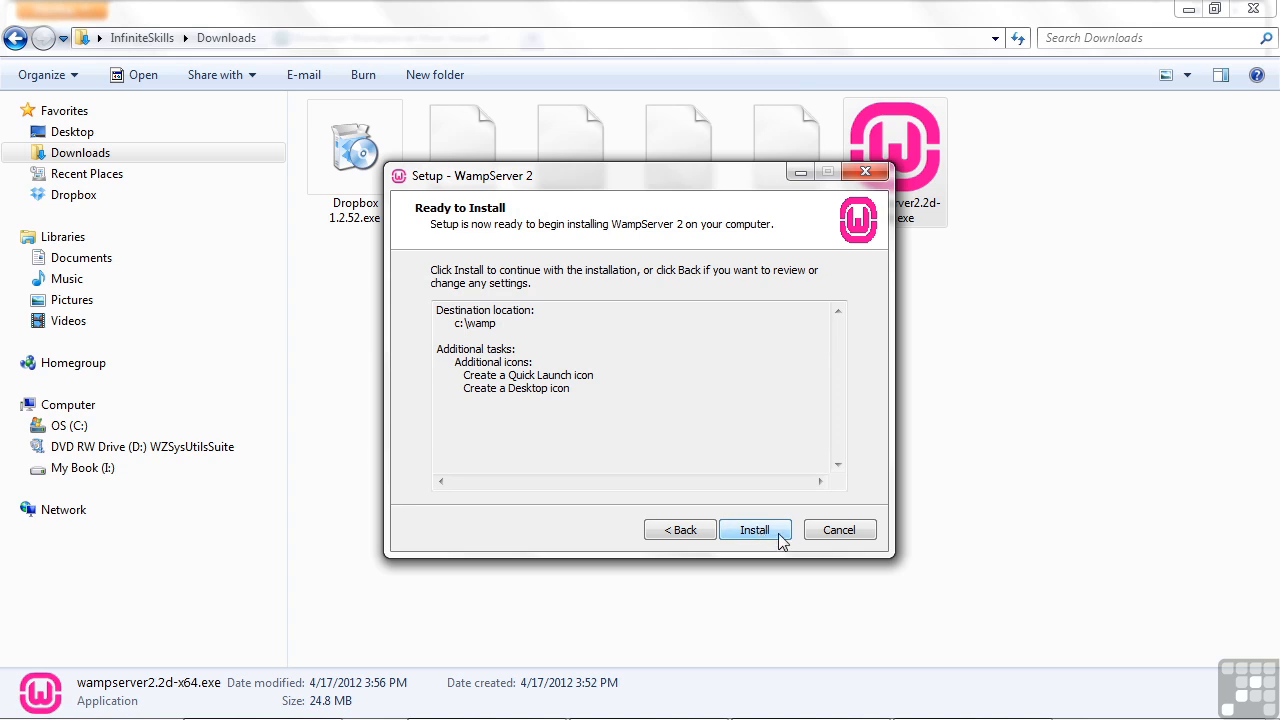
click(768, 531)
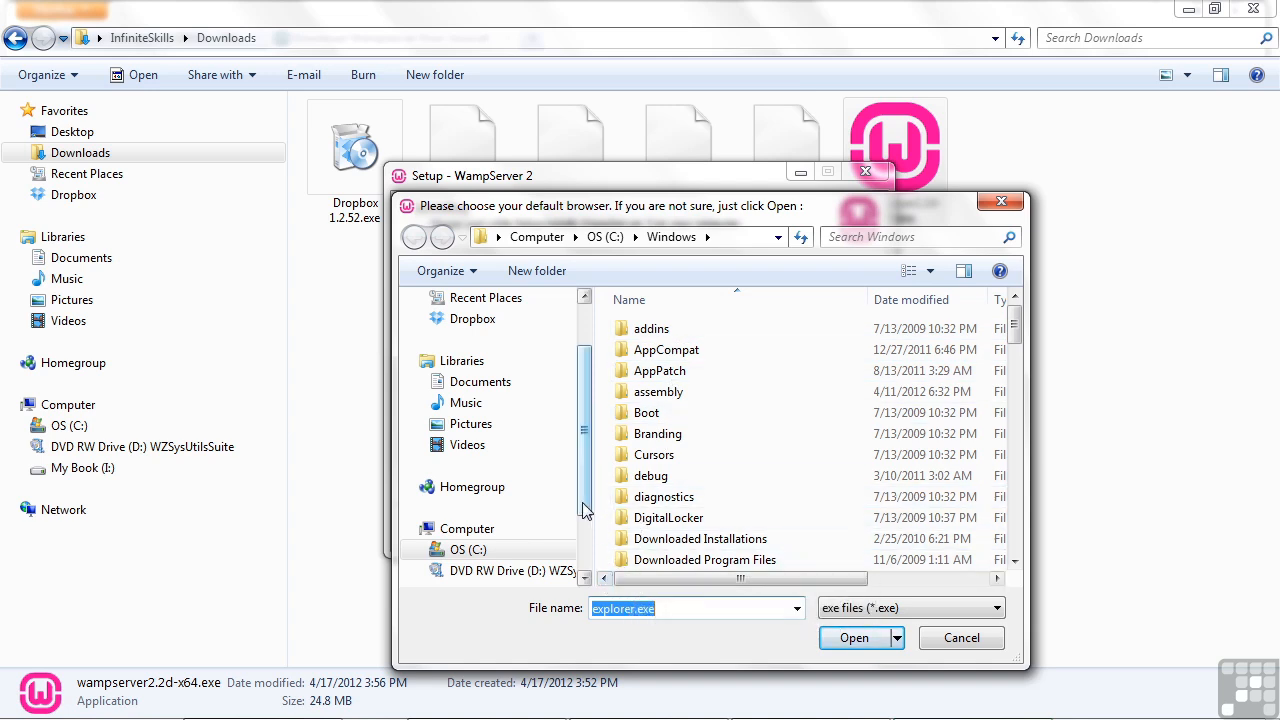
Choose firefox.exe from the Mozilla Firefox folder in C:\Program Files (x86) as WampServer's default browser
scroll(590, 505, down, 2)
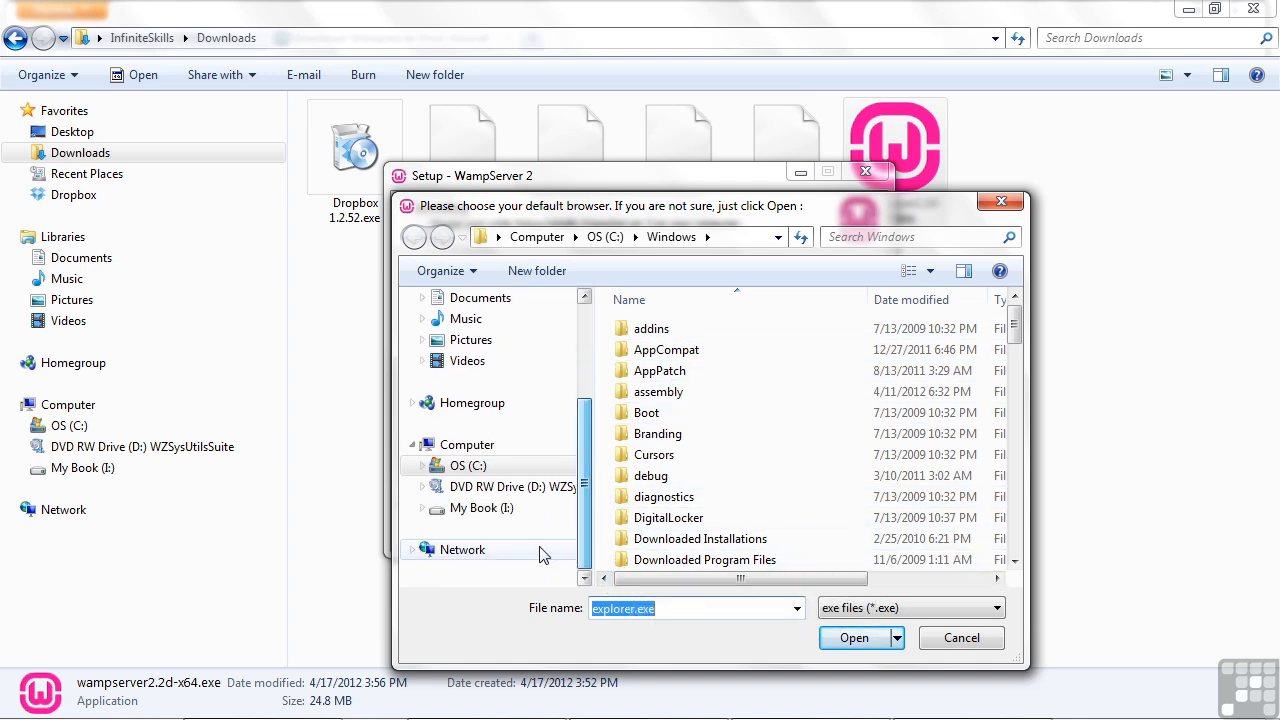
click(421, 466)
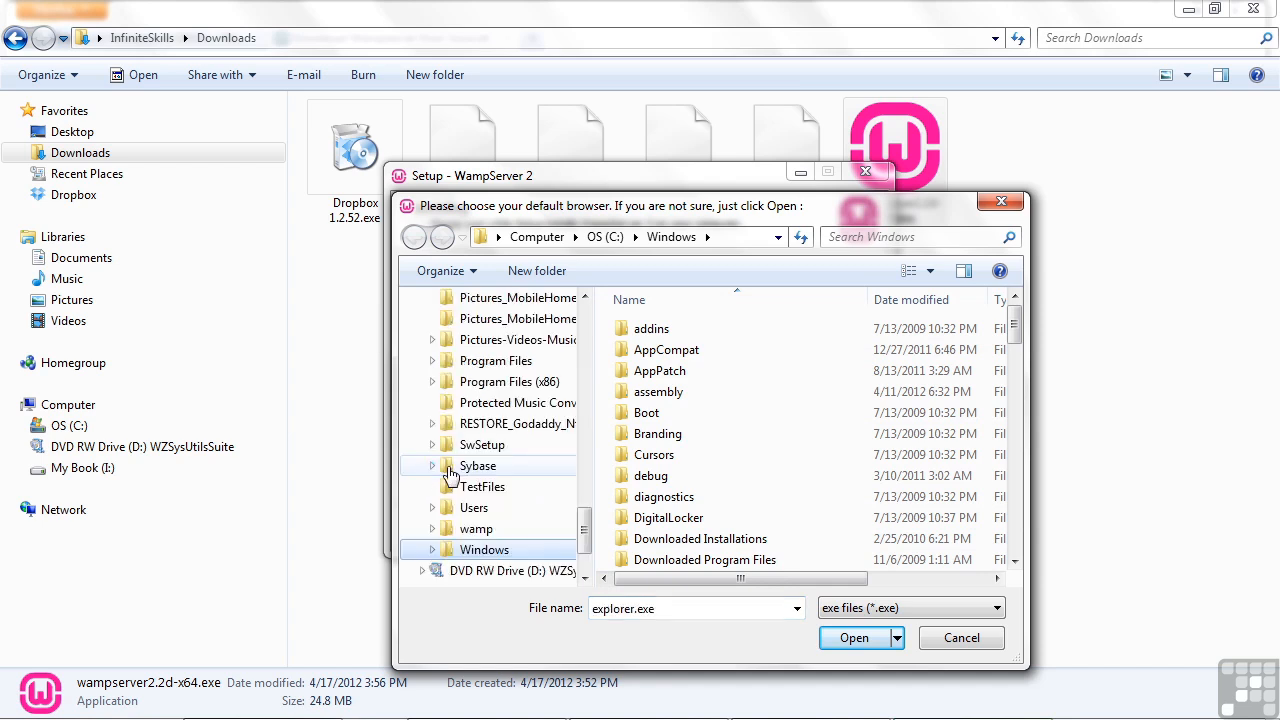
scroll(578, 520, up, 1)
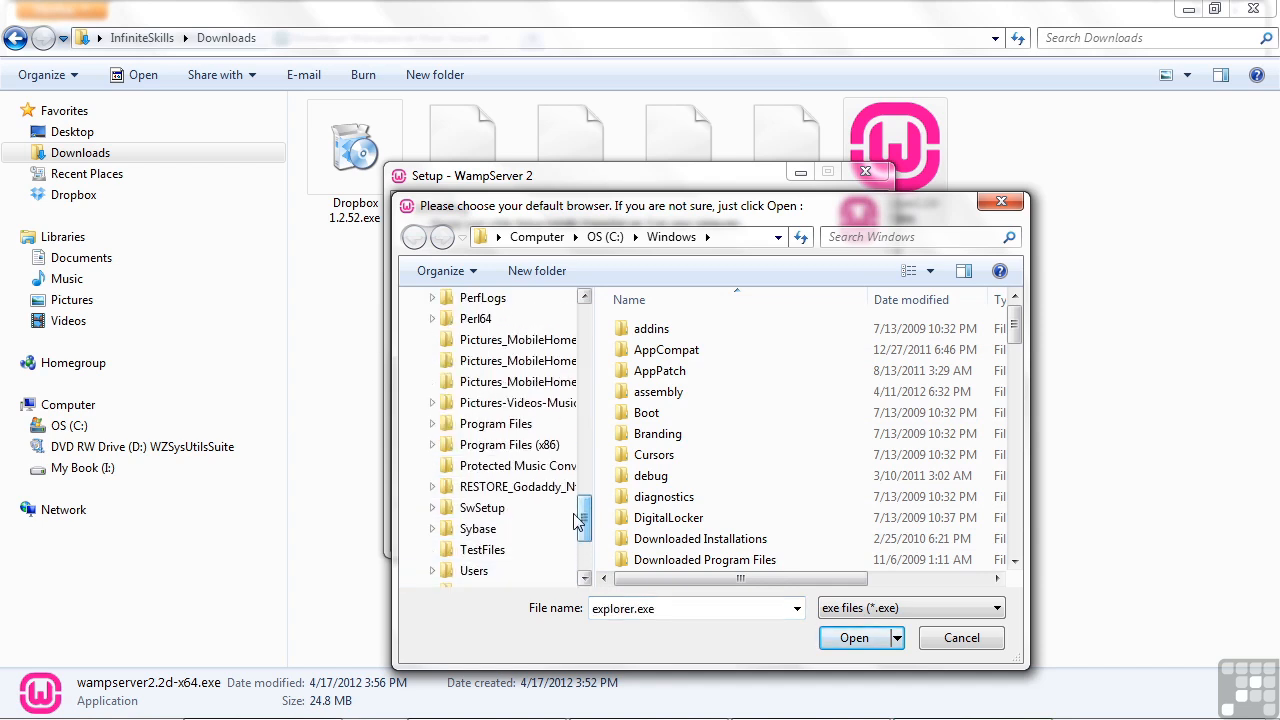
click(510, 445)
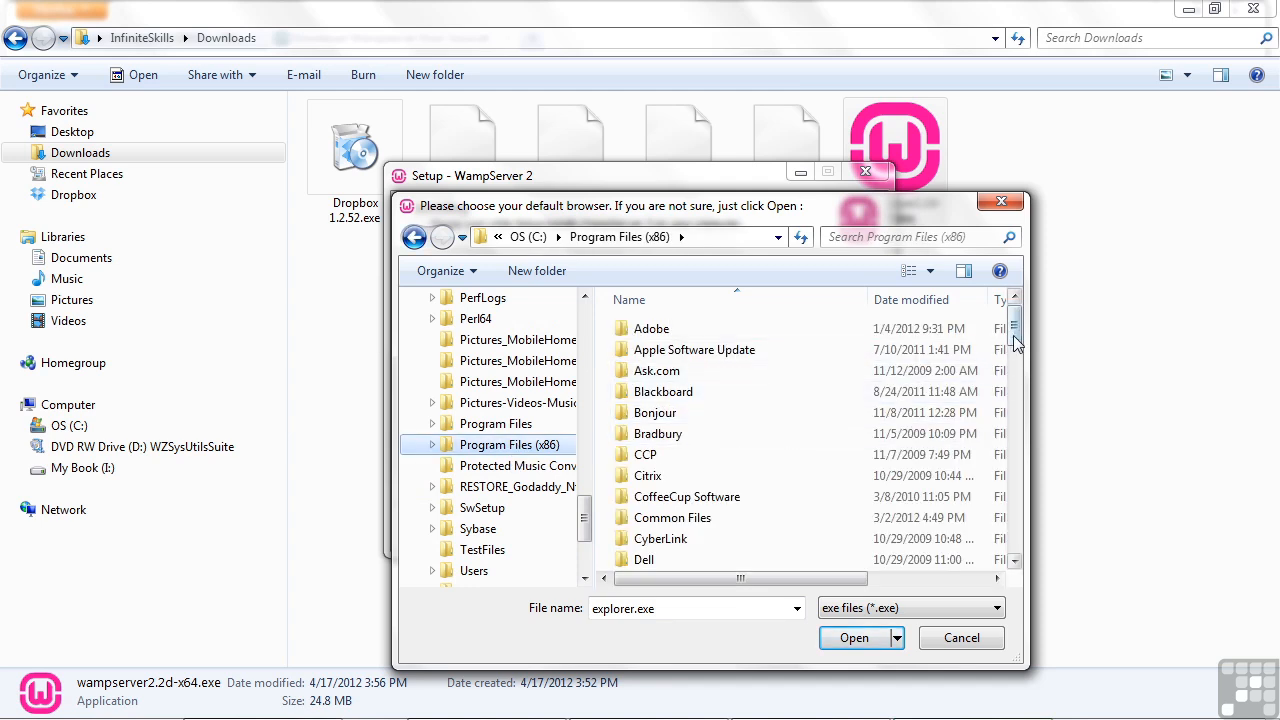
drag(1014, 340, 1022, 463)
click(681, 370)
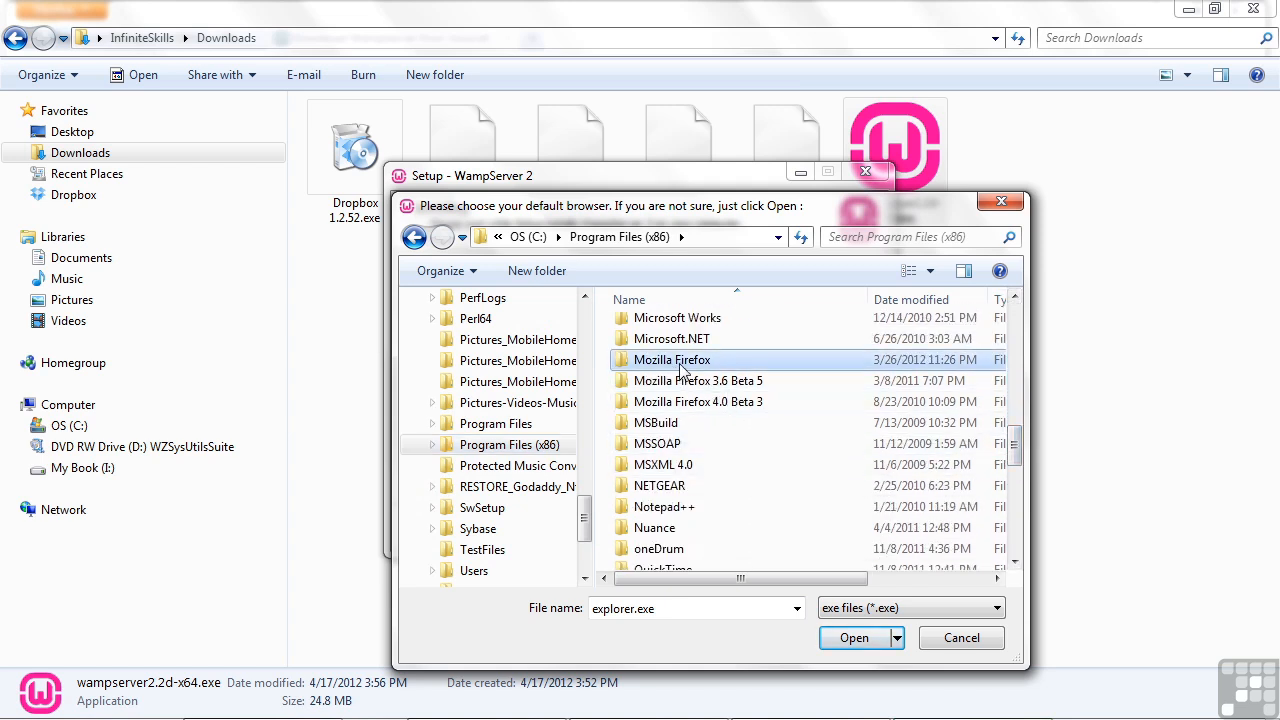
double_click(684, 370)
click(668, 500)
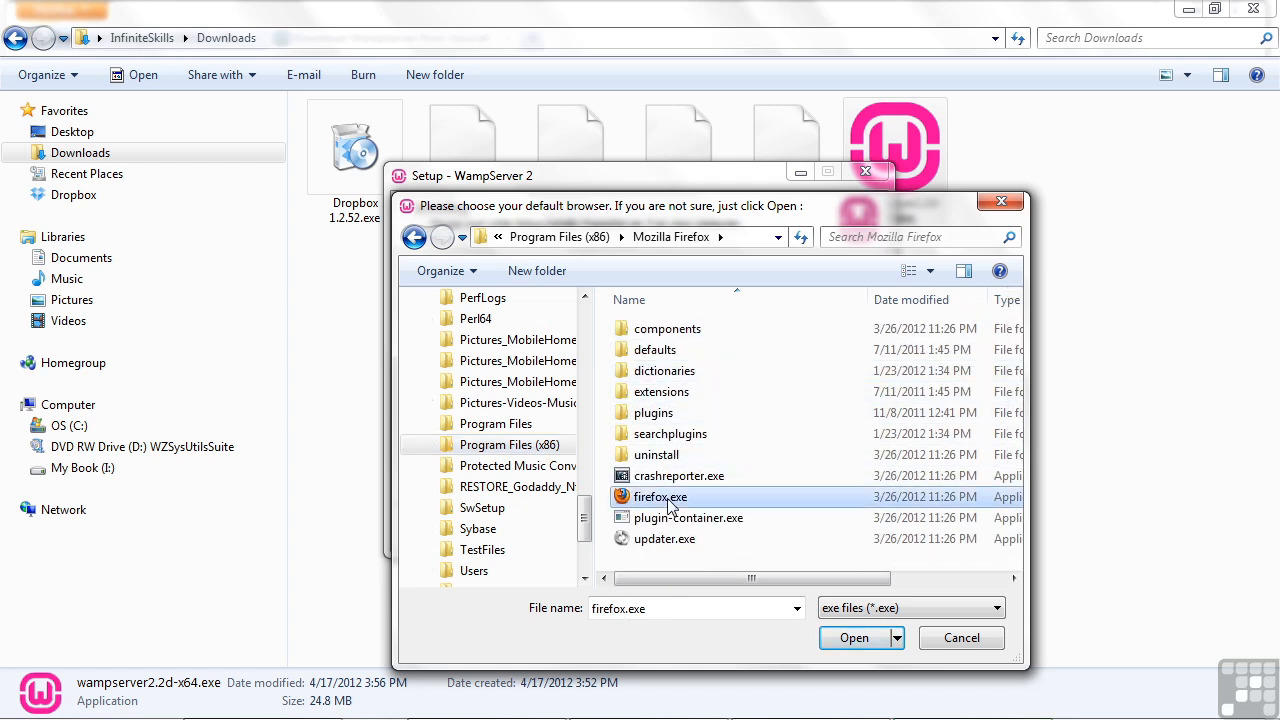
click(854, 639)
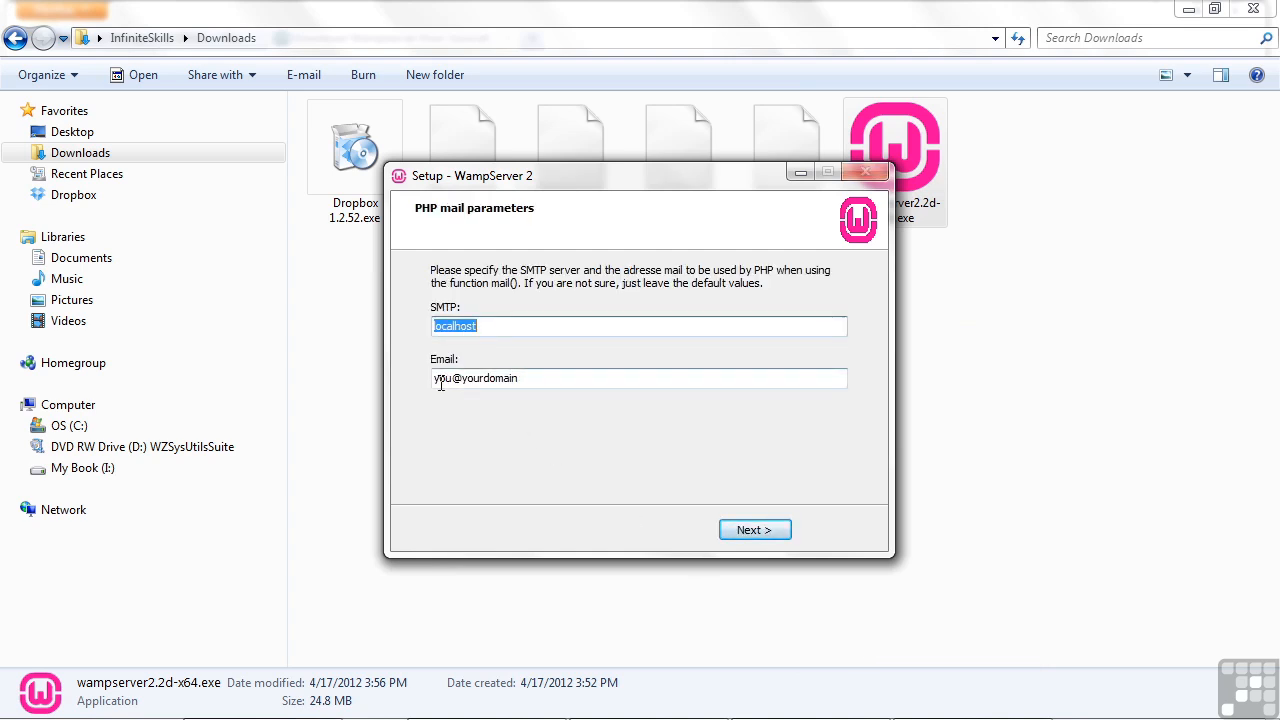
Keep the default PHP mail parameters with SMTP localhost, and finish the setup with WampServer 2 launching now
click(524, 380)
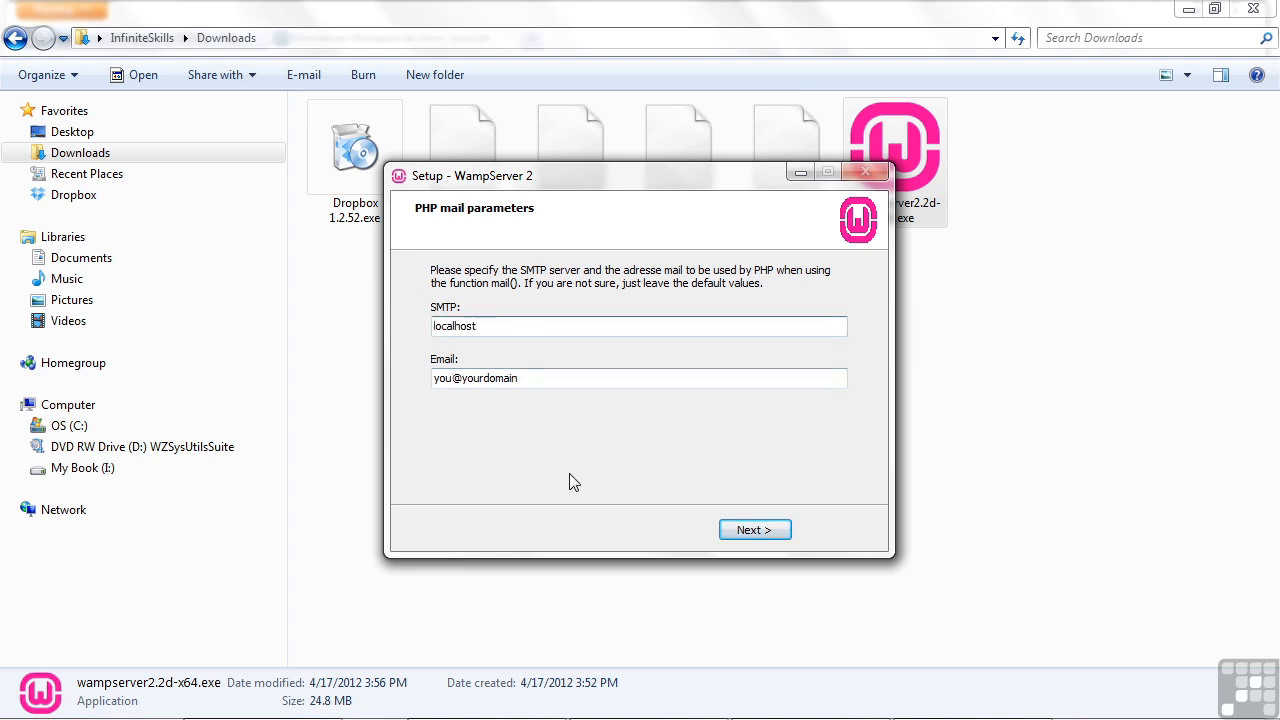
click(745, 530)
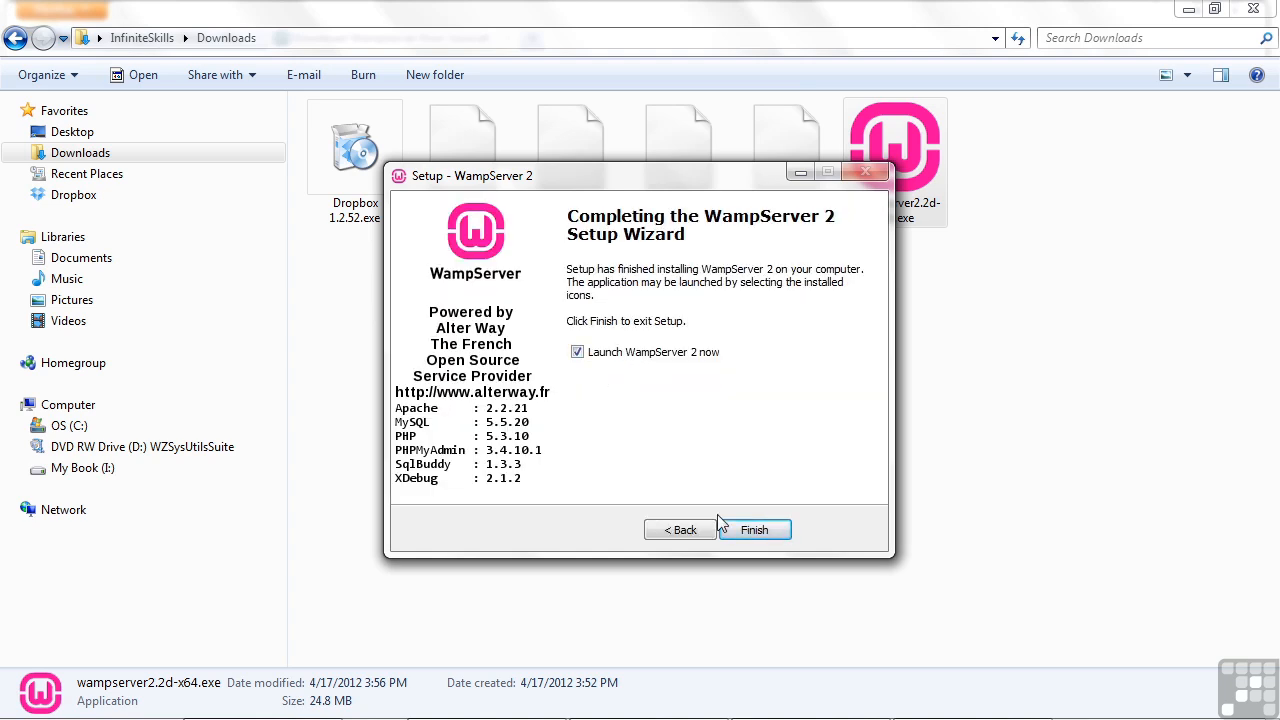
click(748, 532)
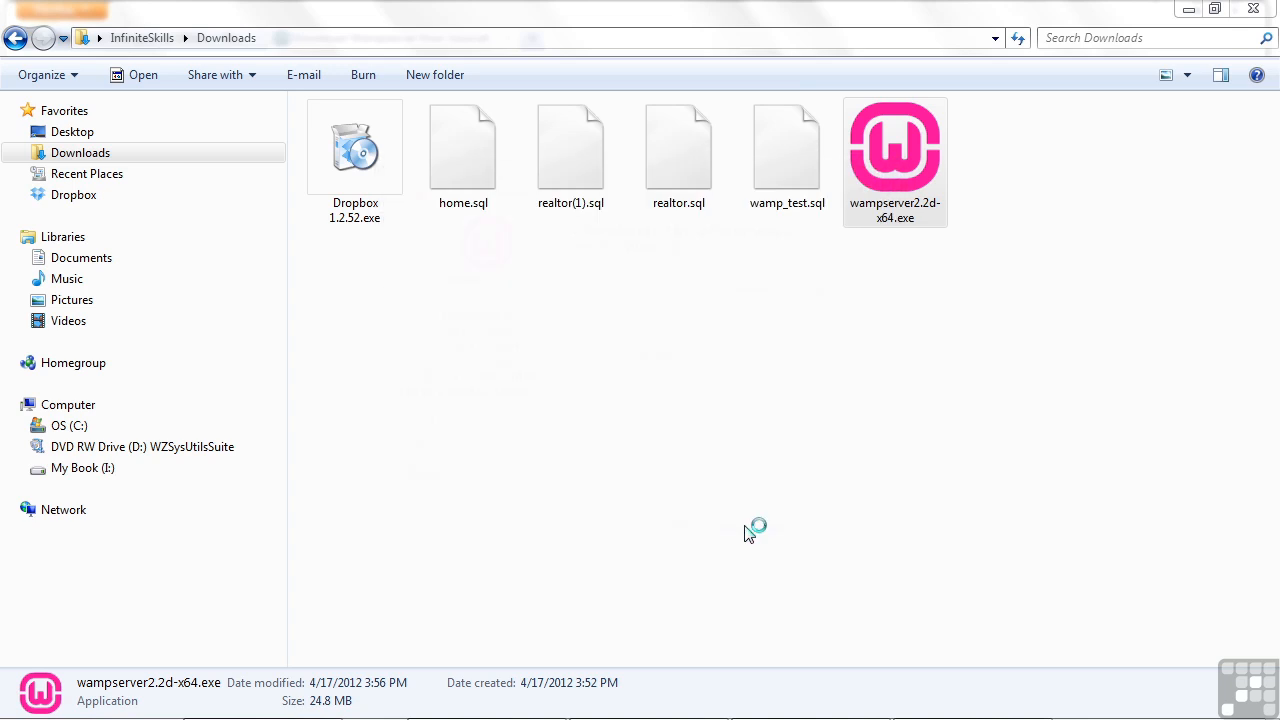
Examine the running WampServer's menu, including its Apache, PHP, MySQL and Quick Admin entries, and close it
mouse_move(1160, 714)
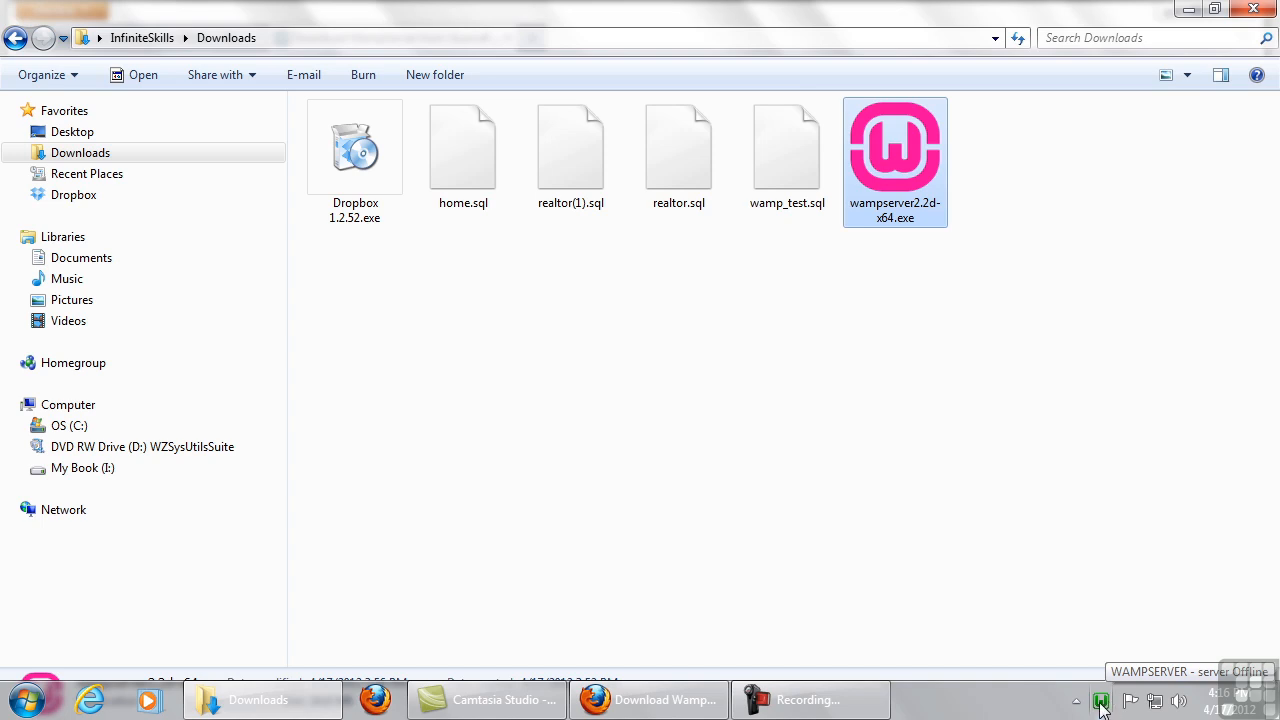
click(1101, 705)
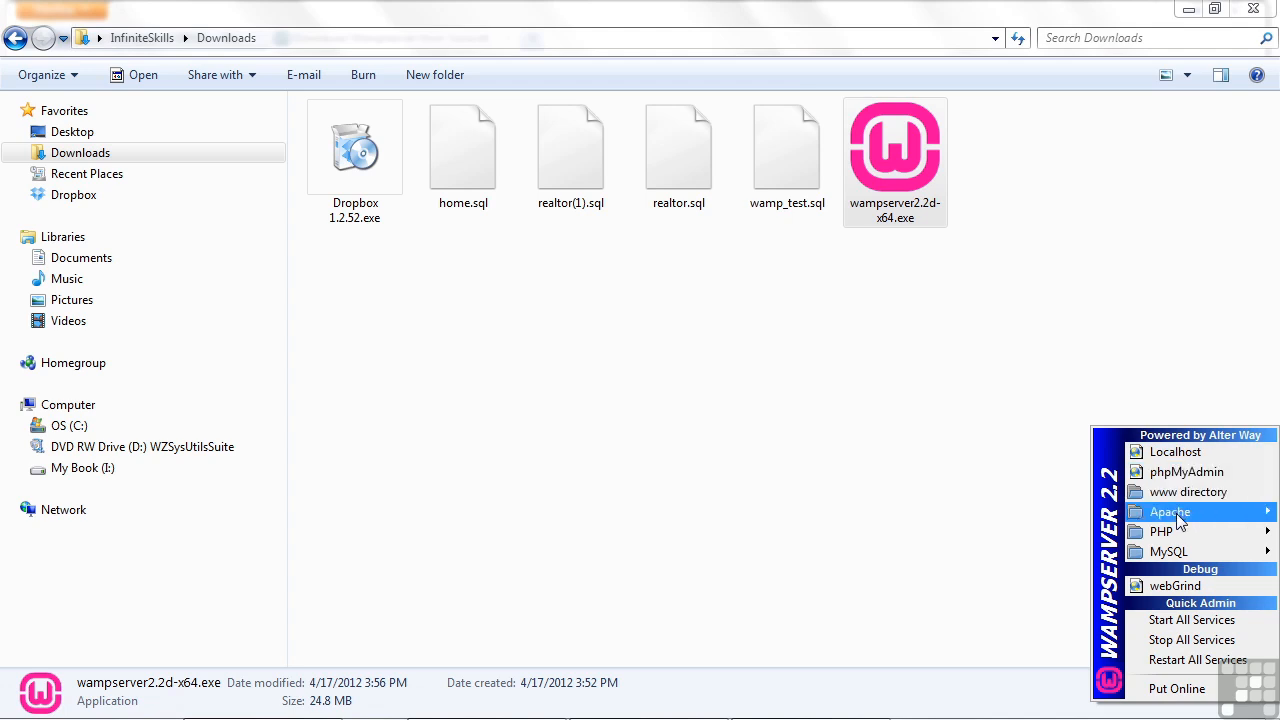
mouse_move(1167, 540)
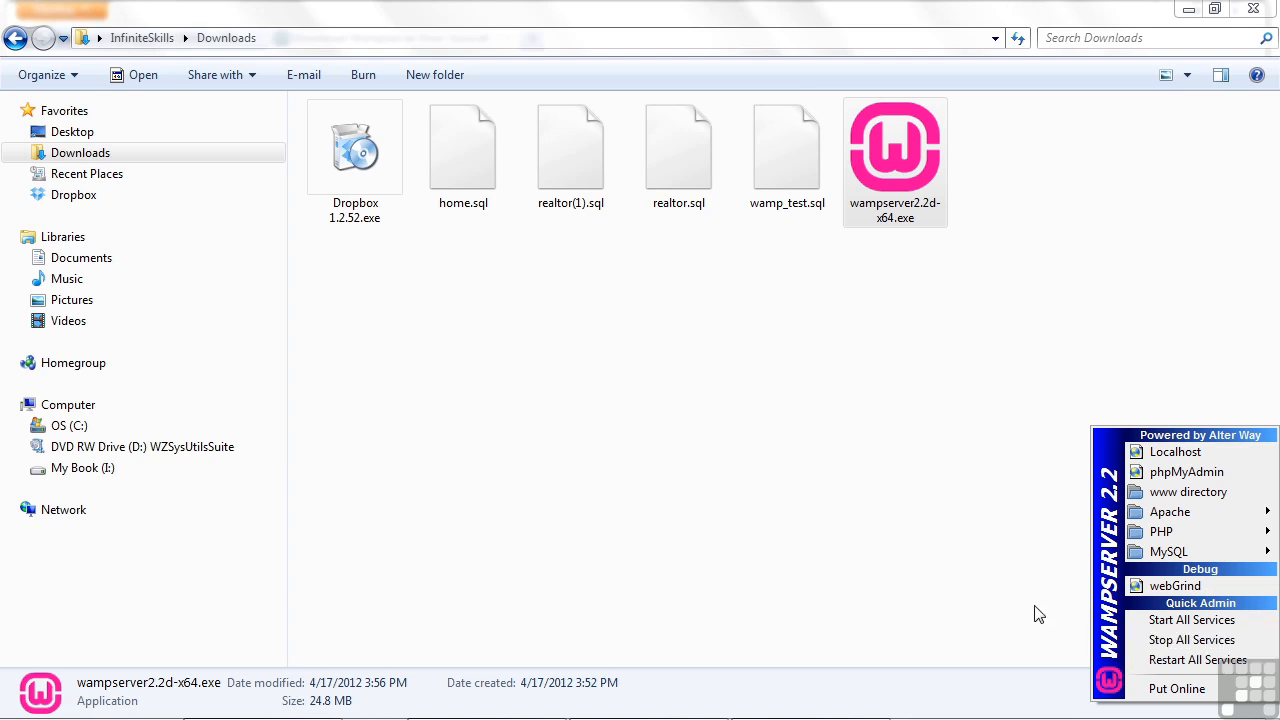
click(944, 570)
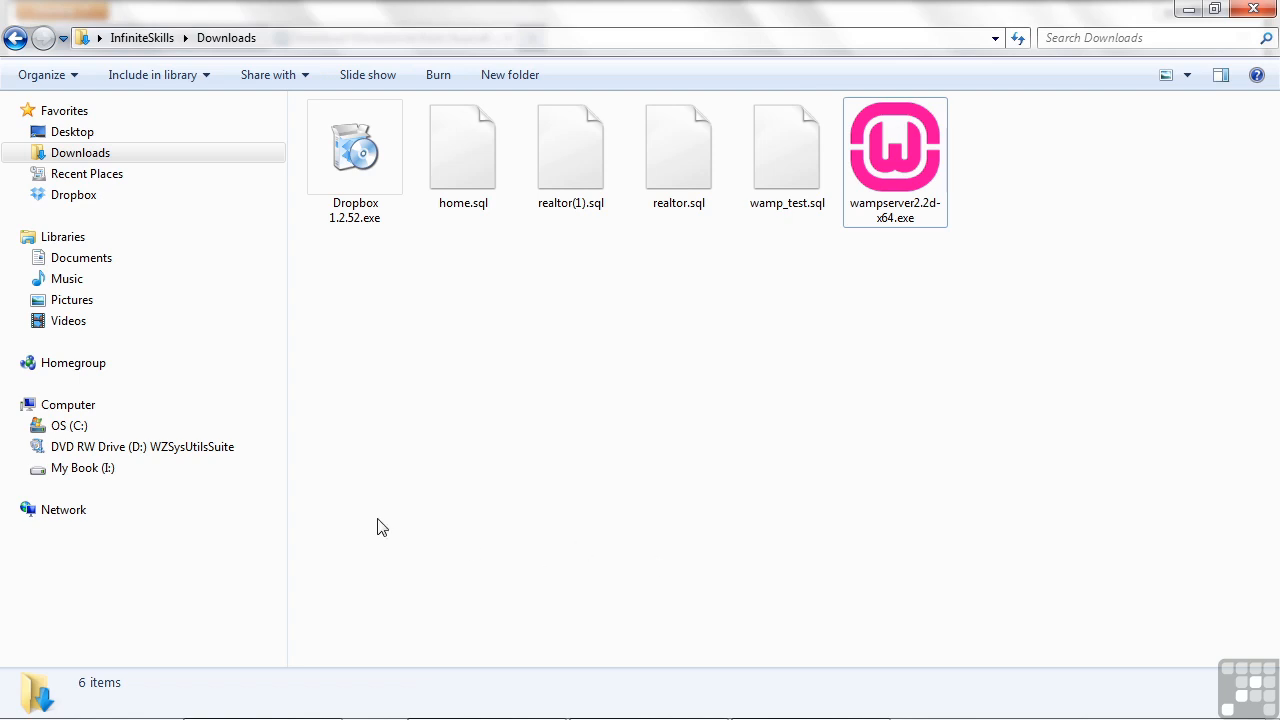
Browse the C: drive's folder tree to the www folder inside wamp
click(24, 426)
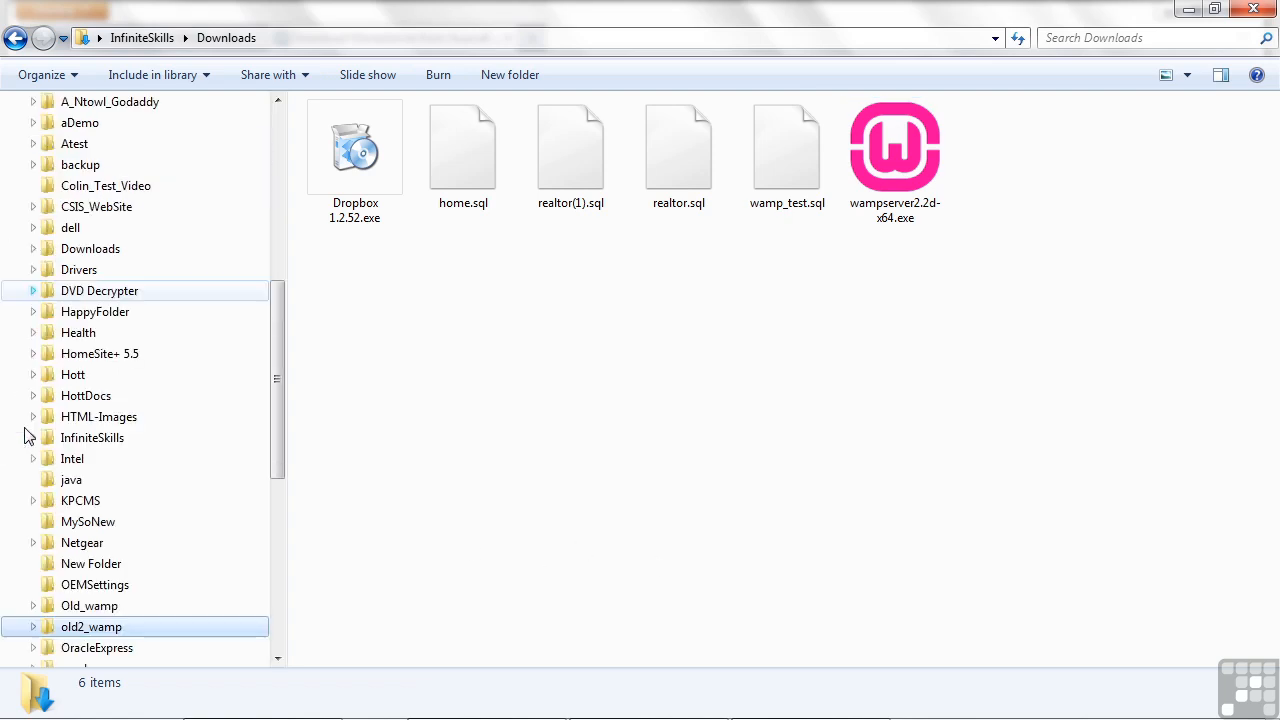
drag(278, 508, 281, 620)
click(33, 524)
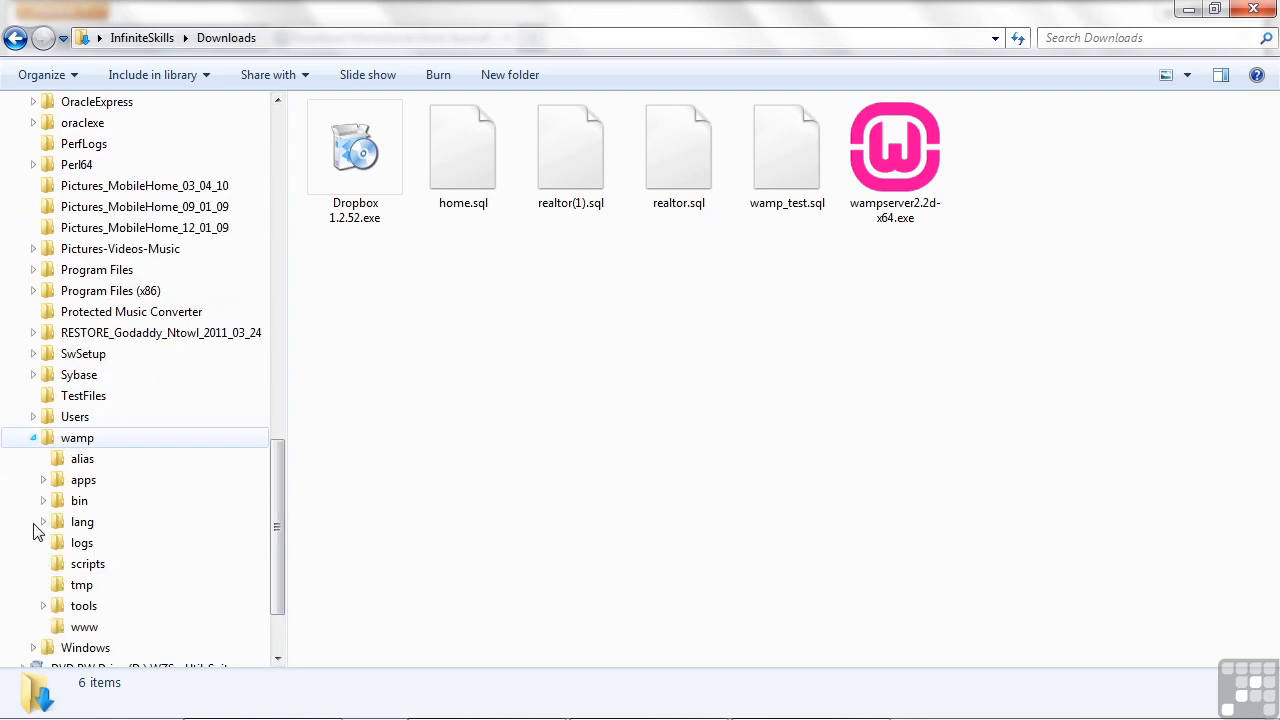
click(84, 627)
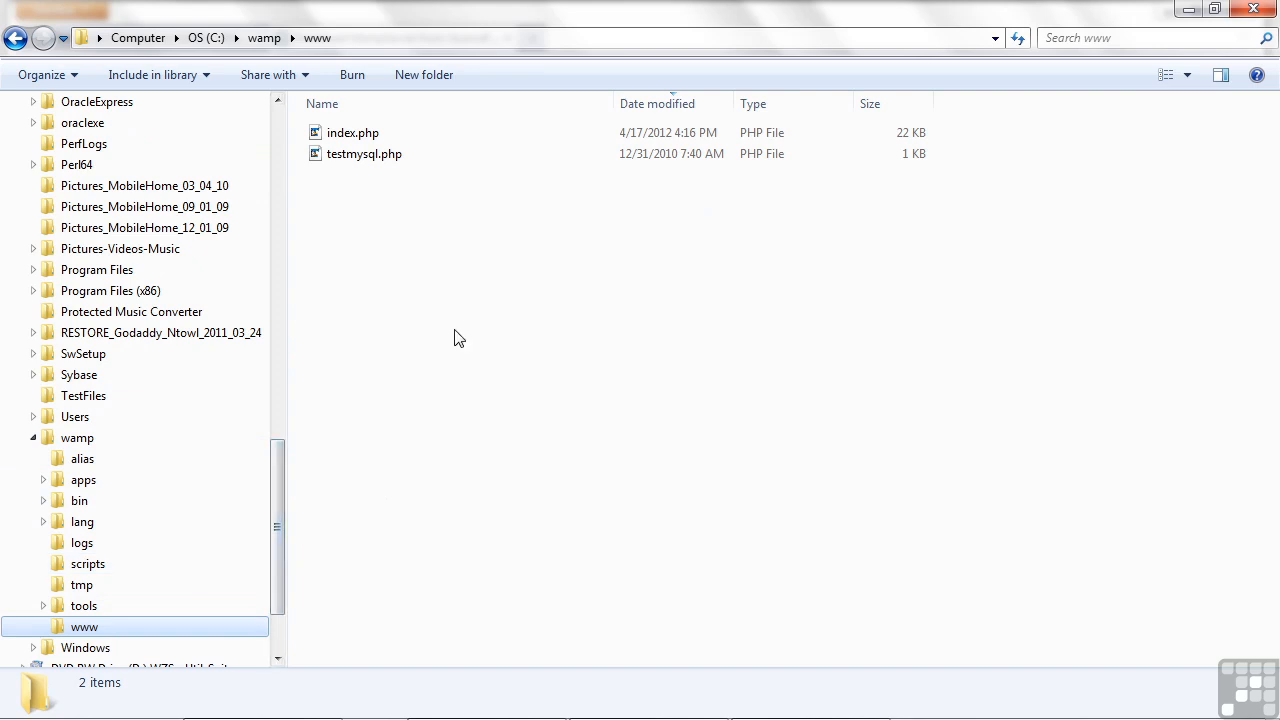
Open index.php from the www folder with Firefox
click(341, 136)
right_click(341, 135)
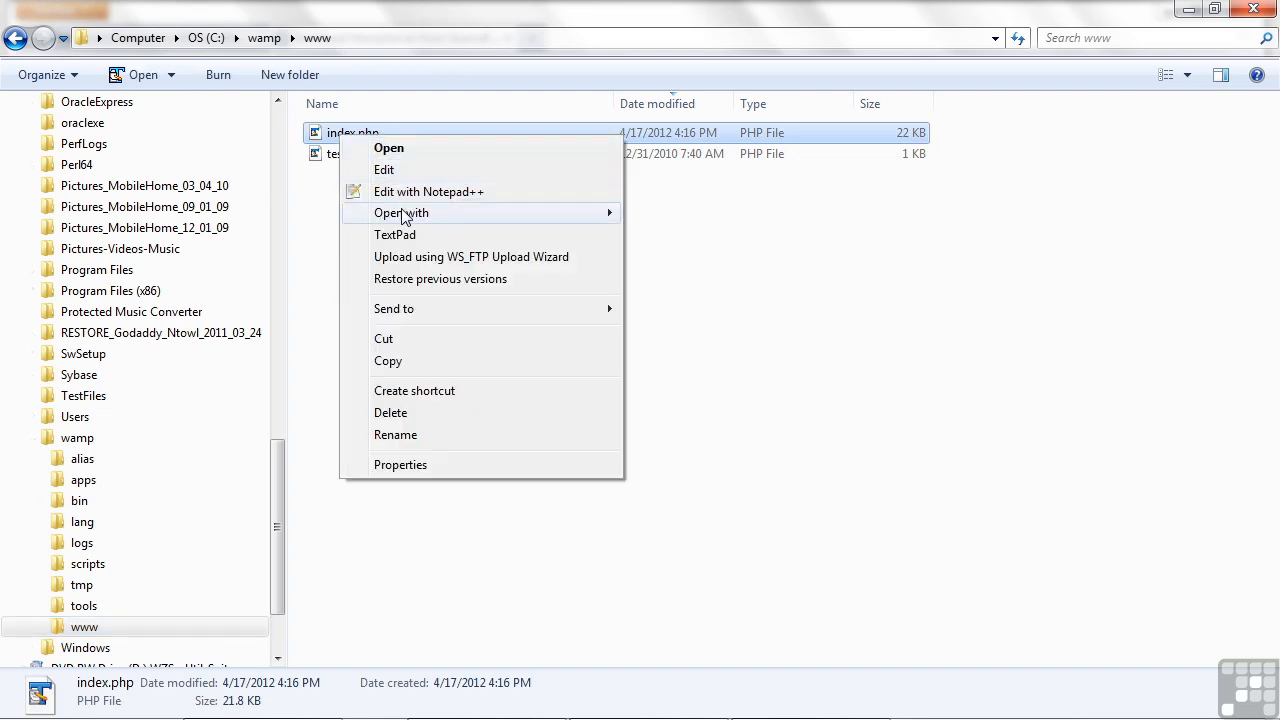
mouse_move(415, 212)
click(668, 215)
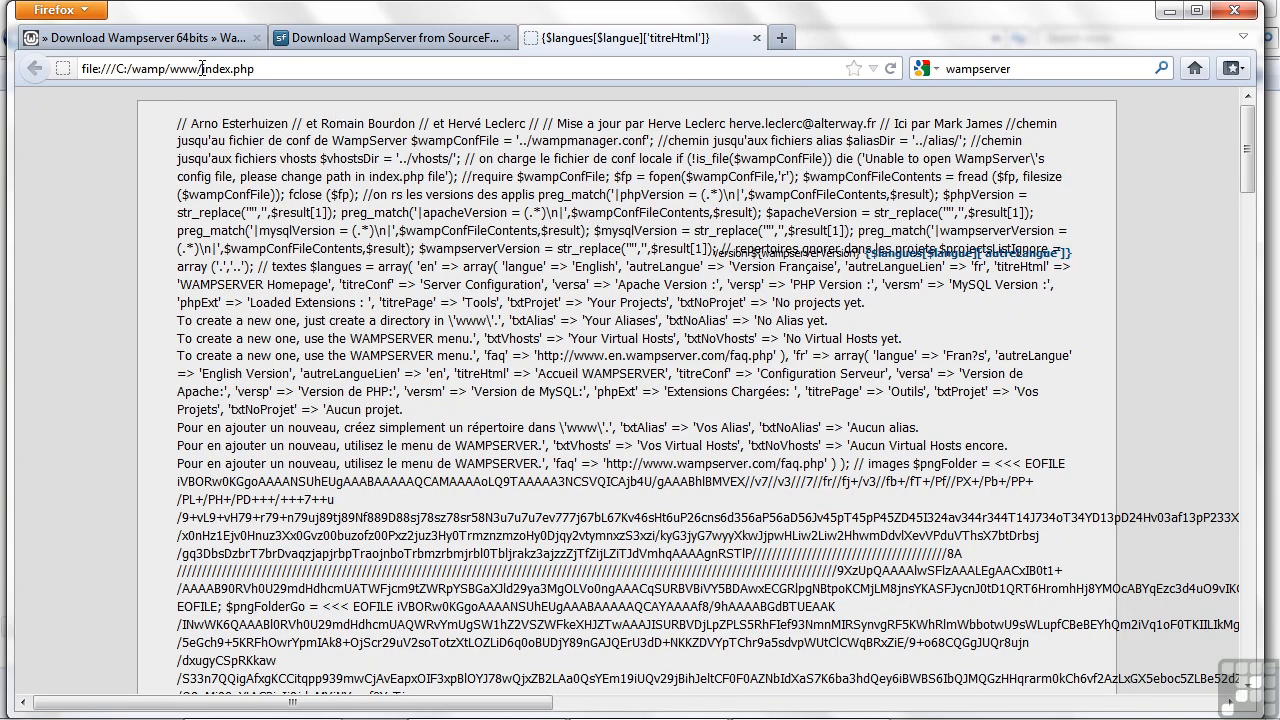
Replace the local file path in the address with localhost to load localhost/index.php, and review the WampServer homepage
drag(198, 68, 62, 68)
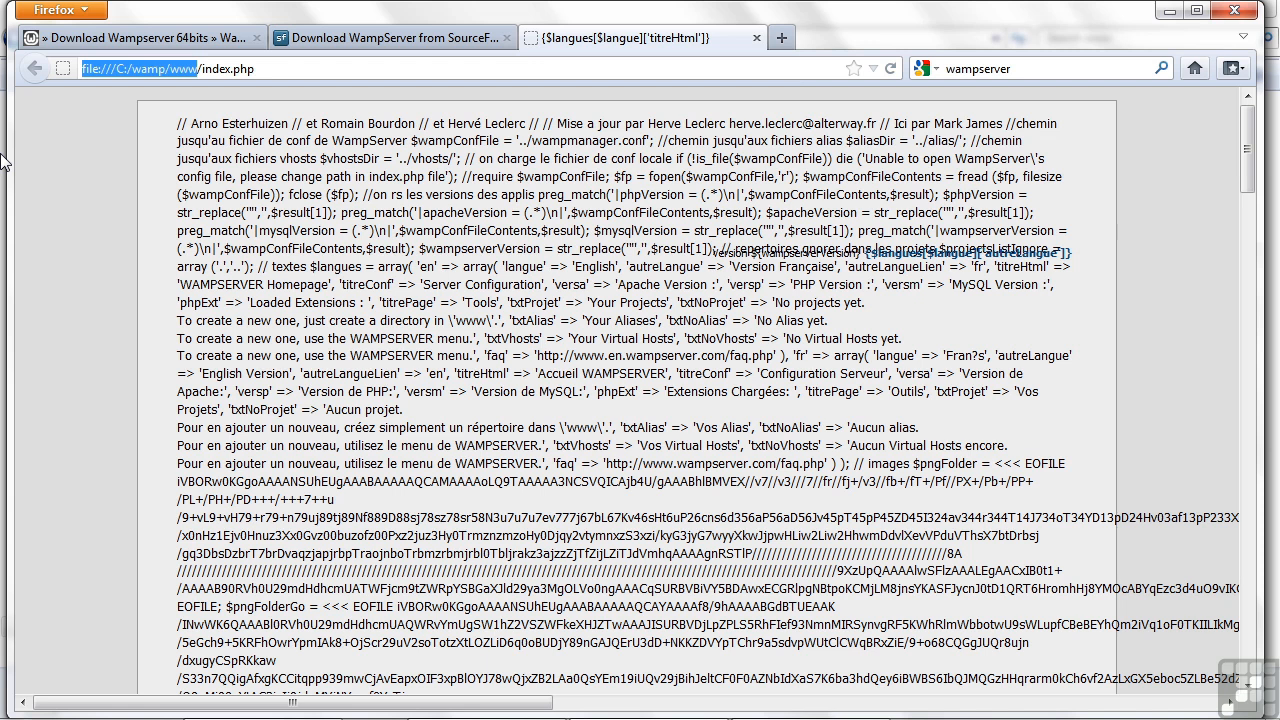
text(localhost/i)
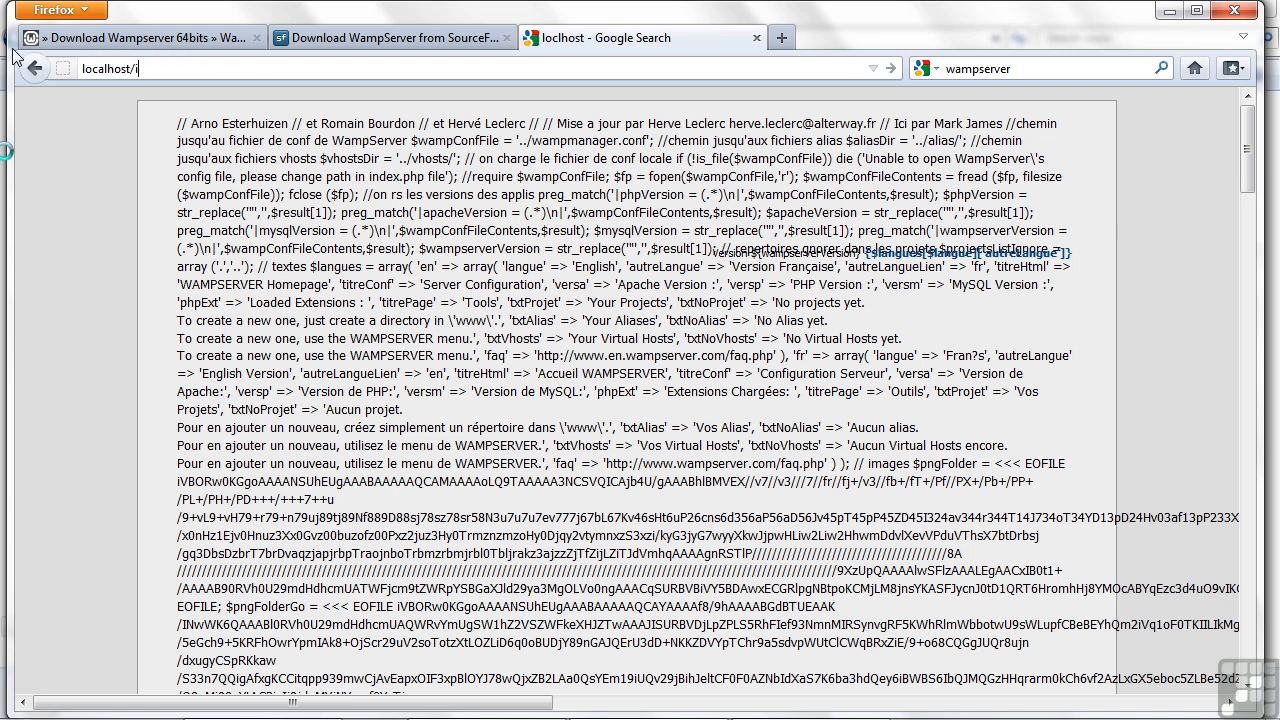
key(Return)
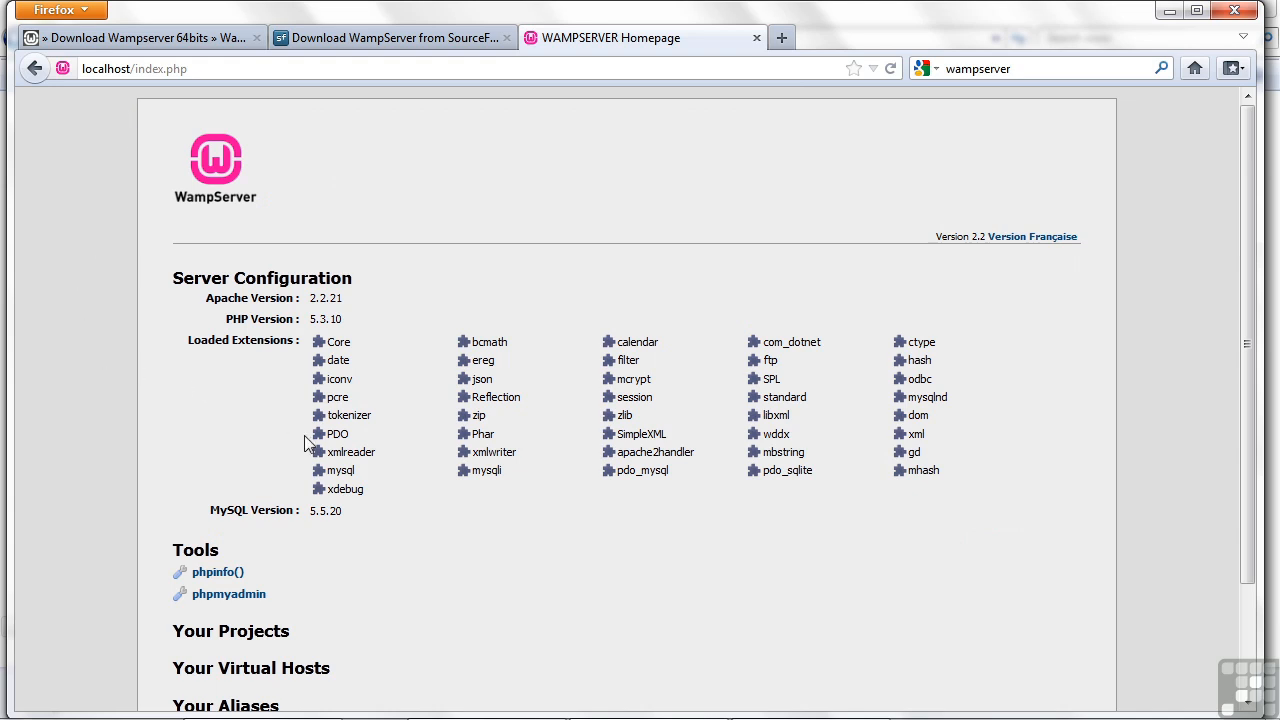
scroll(513, 516, down, 2)
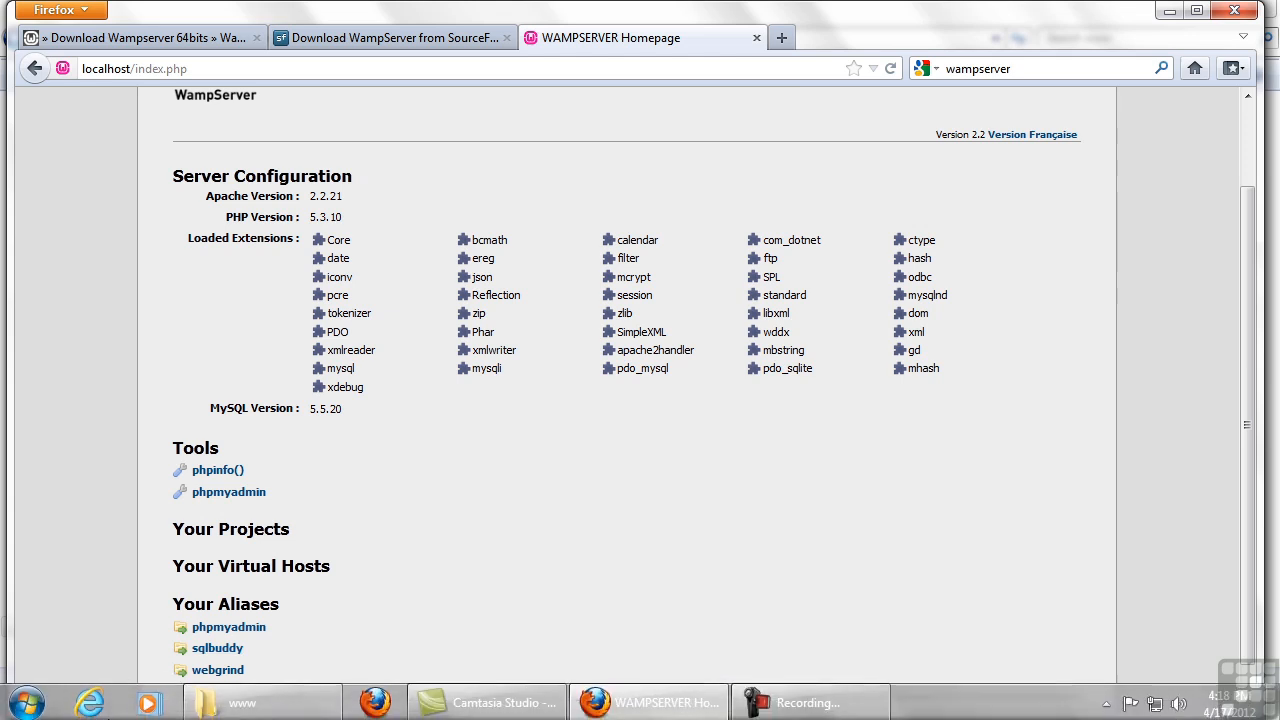
Return to the www folder and open testmysql.php with Firefox
click(215, 700)
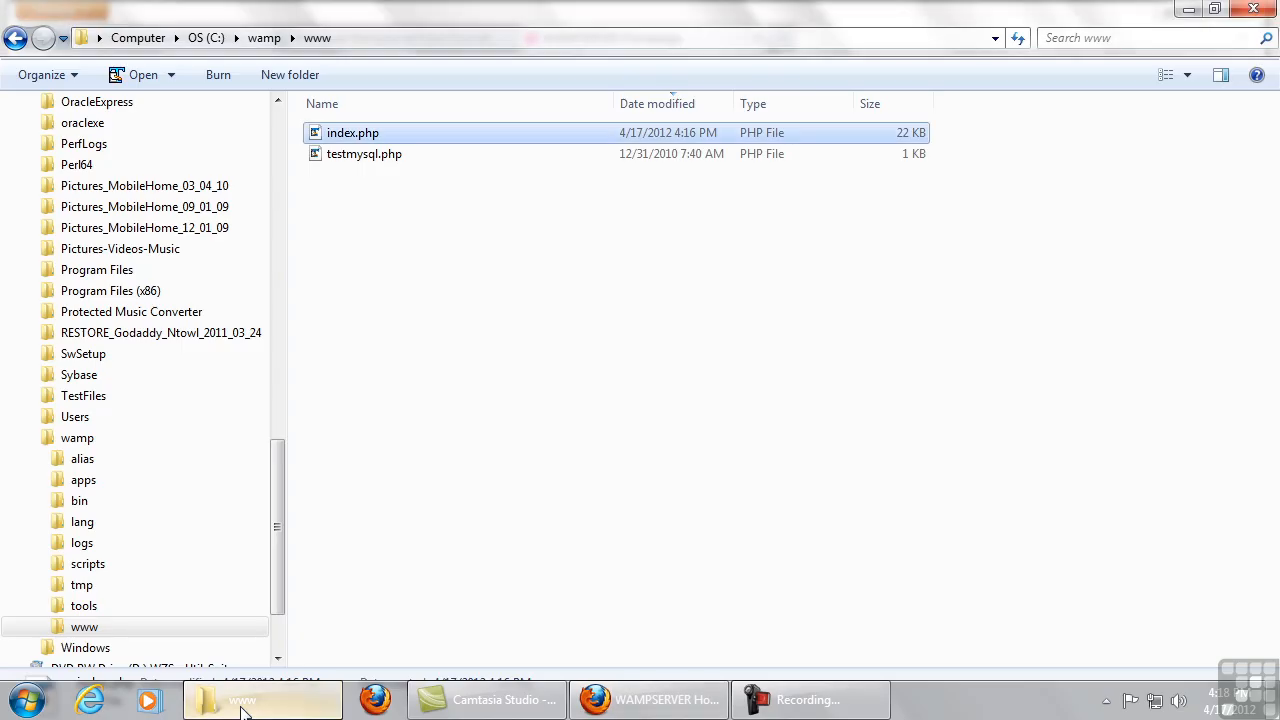
right_click(365, 165)
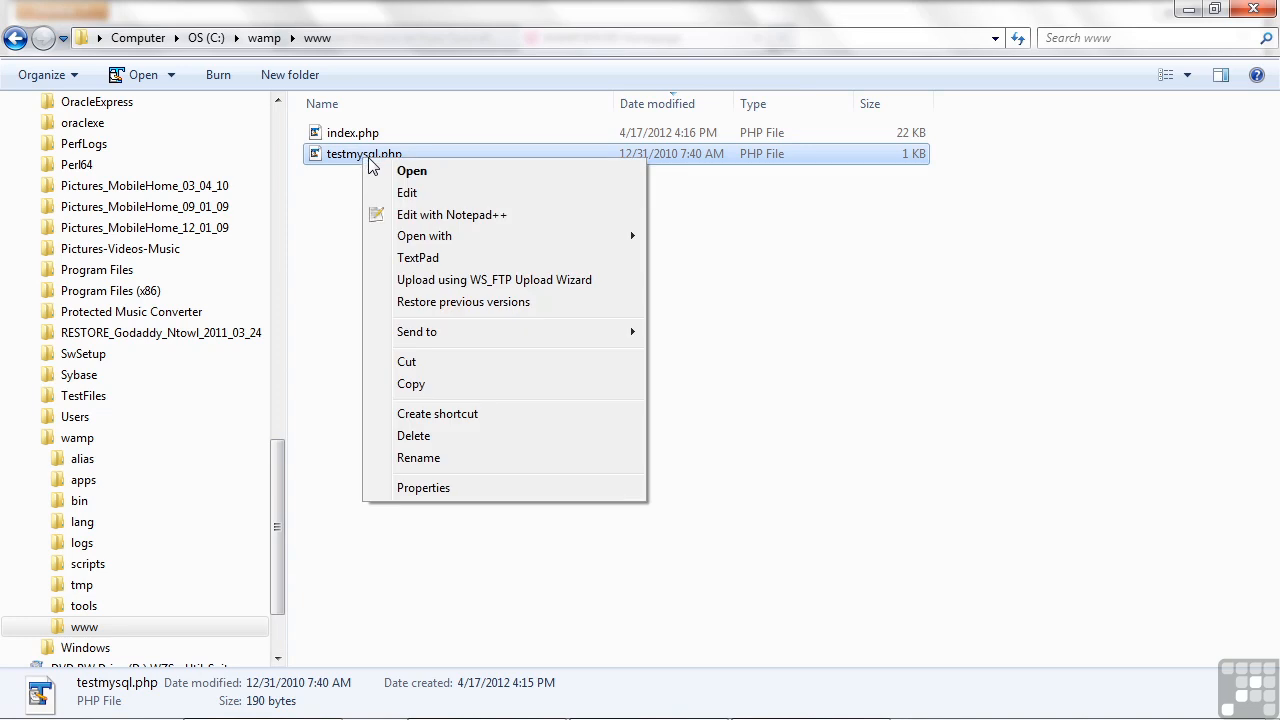
mouse_move(412, 246)
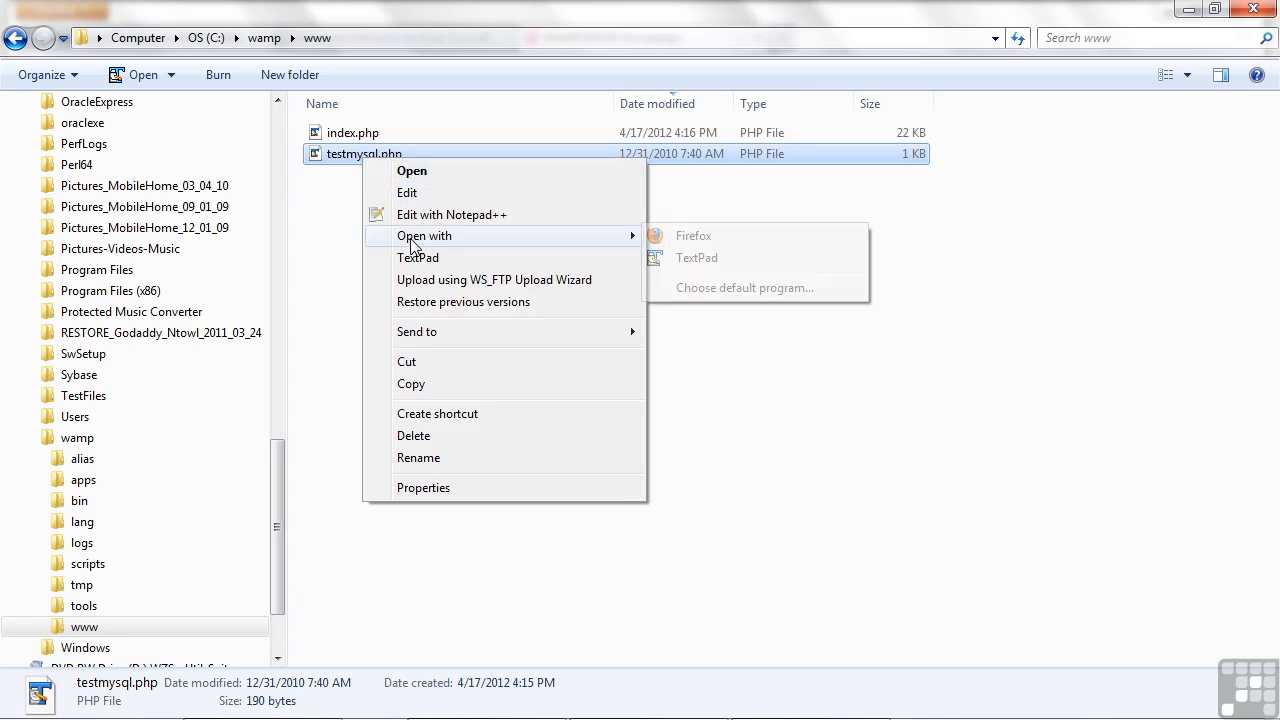
click(720, 242)
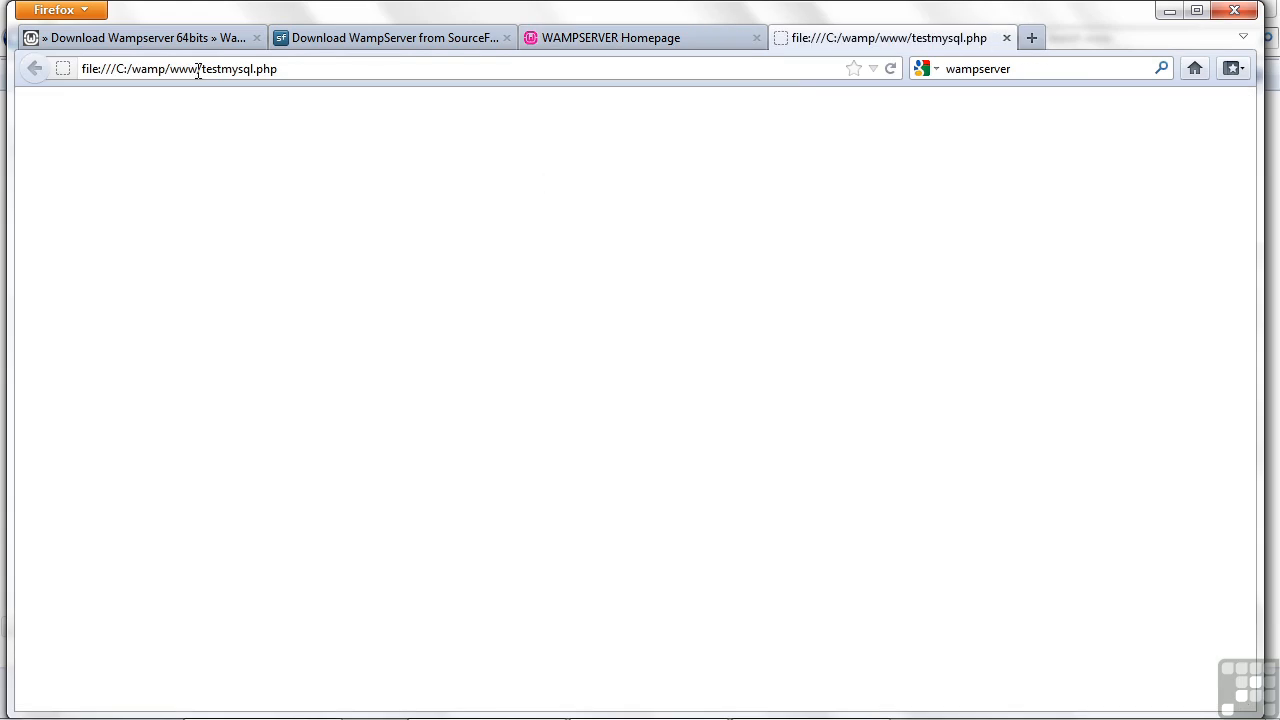
Replace the local file path in the address with localhost and load localhost/testmysql.php
drag(198, 72, 36, 77)
key(BackSpace)
text(localhost)
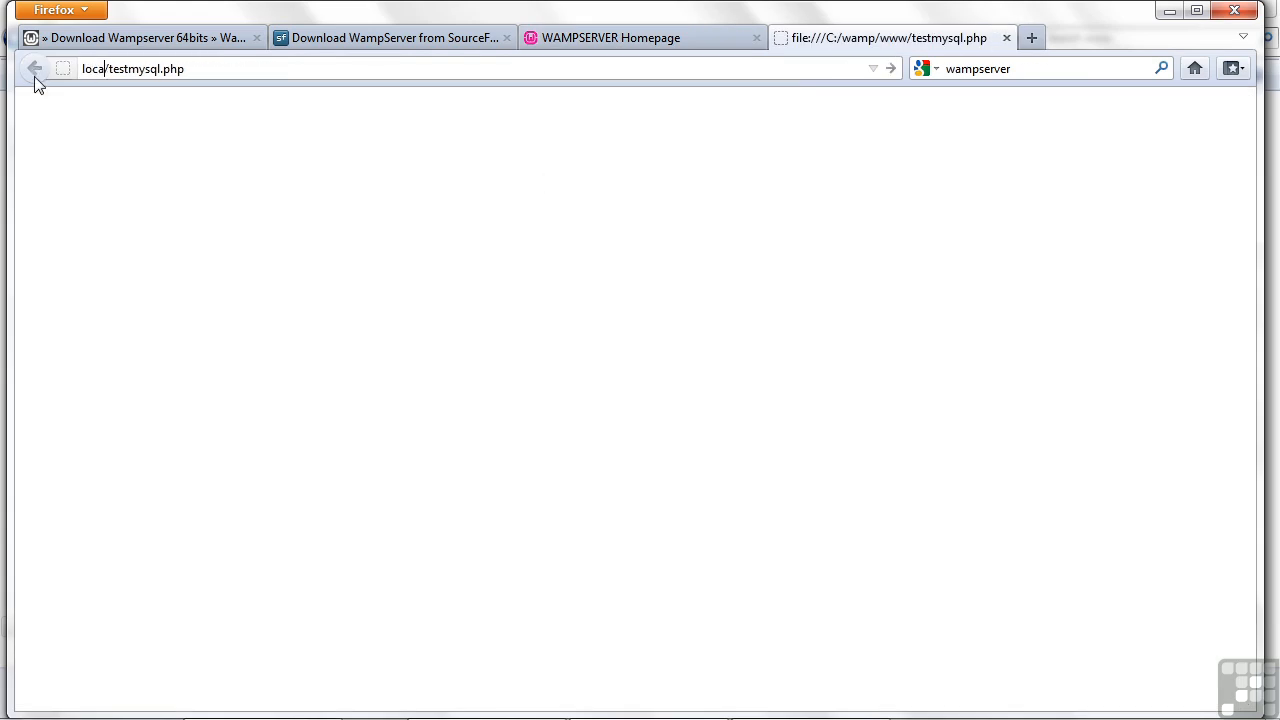
key(Return)
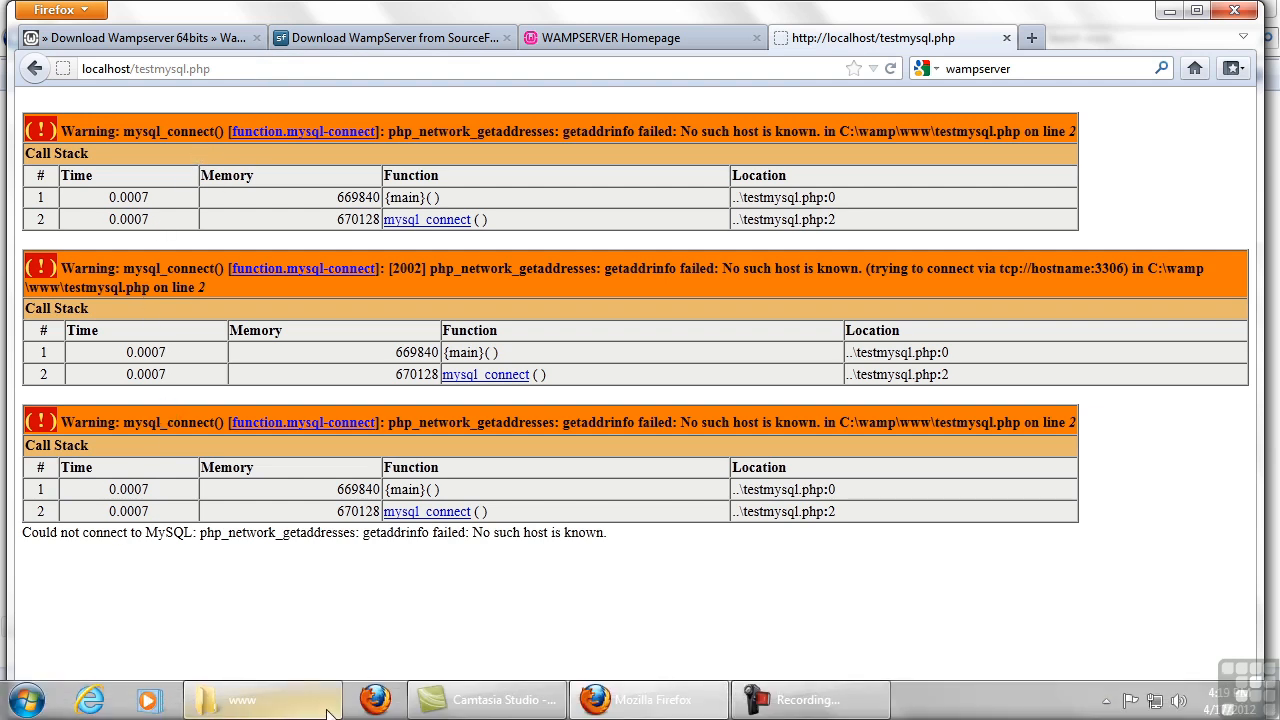
Open testmysql.php from the www folder in TextPad and locate its mysql_connect call
click(295, 710)
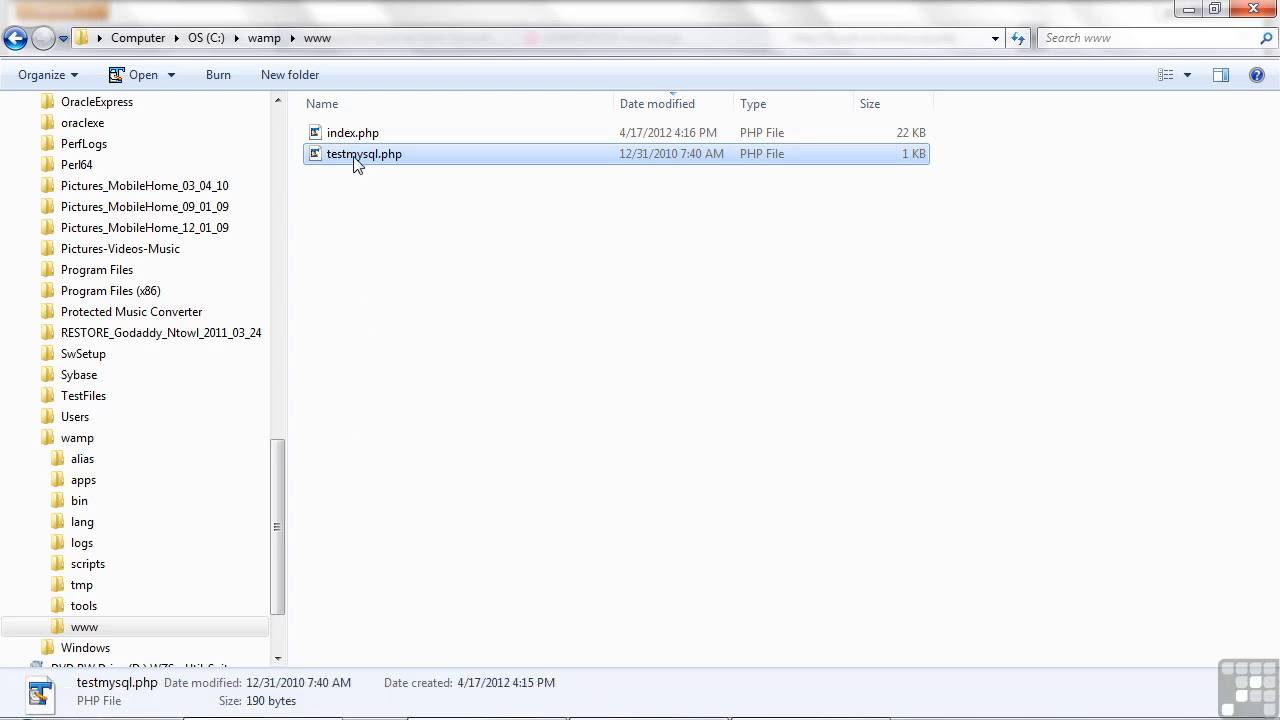
right_click(356, 158)
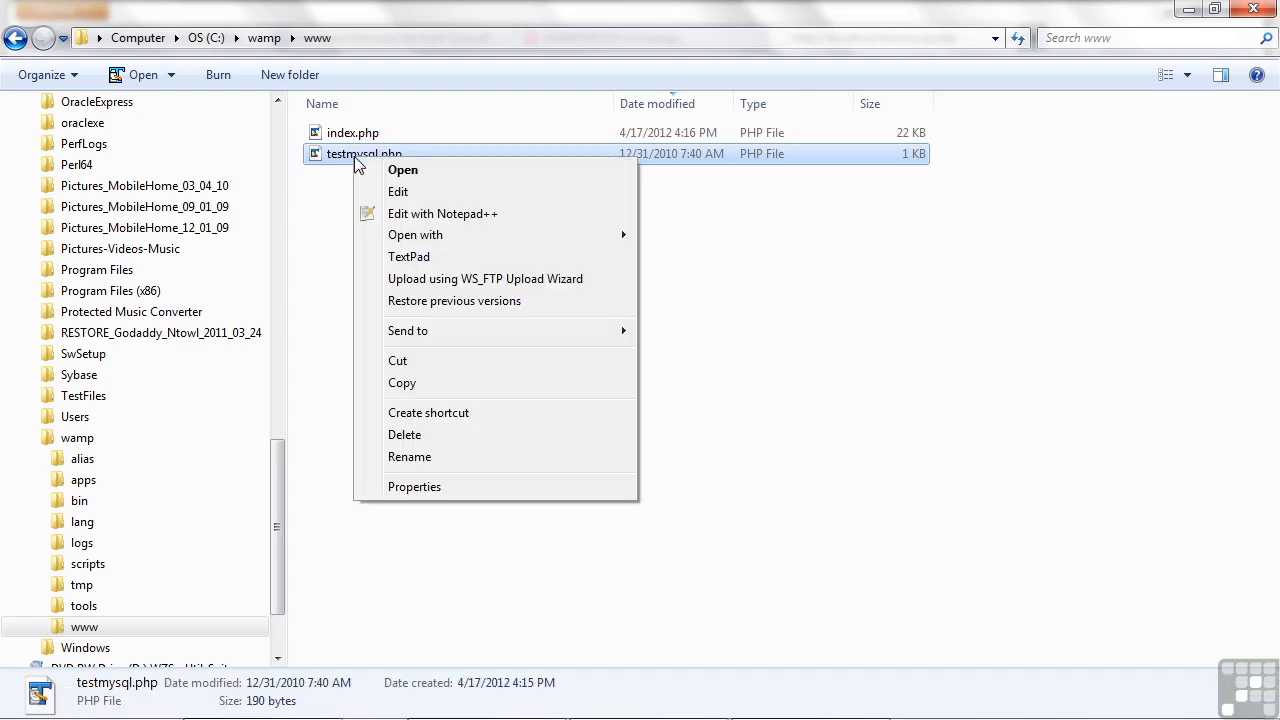
click(409, 259)
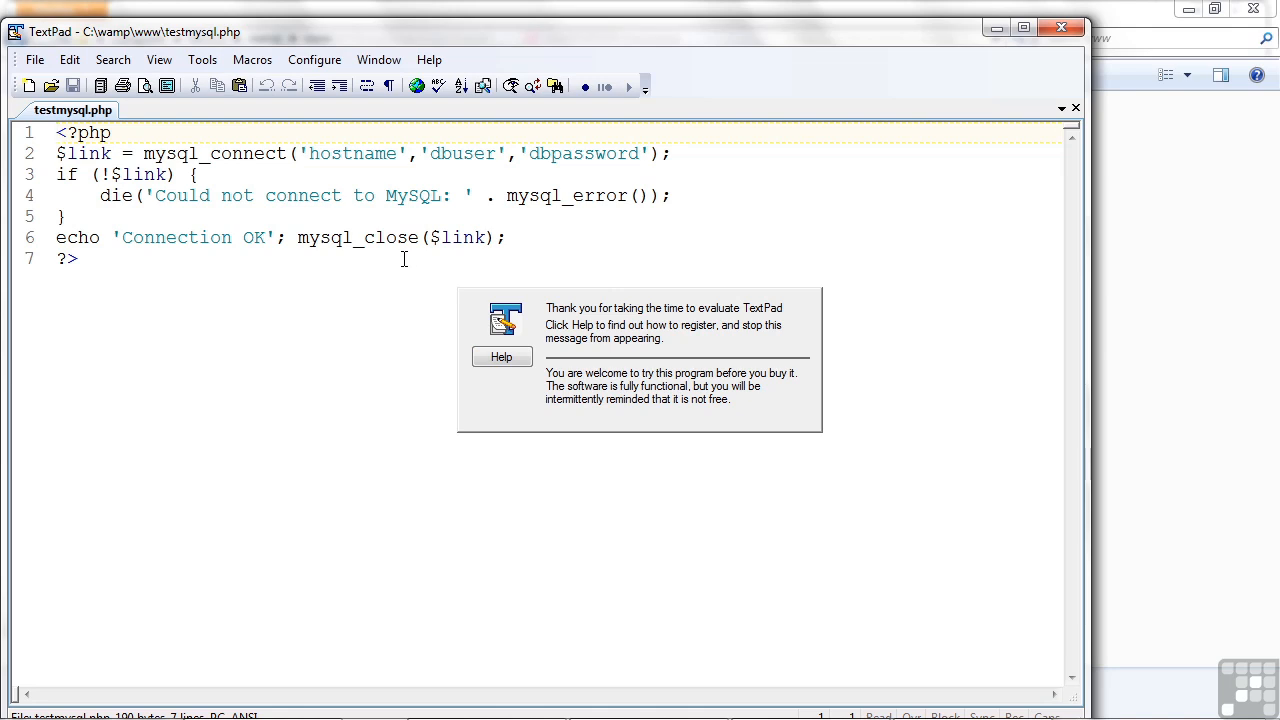
click(355, 292)
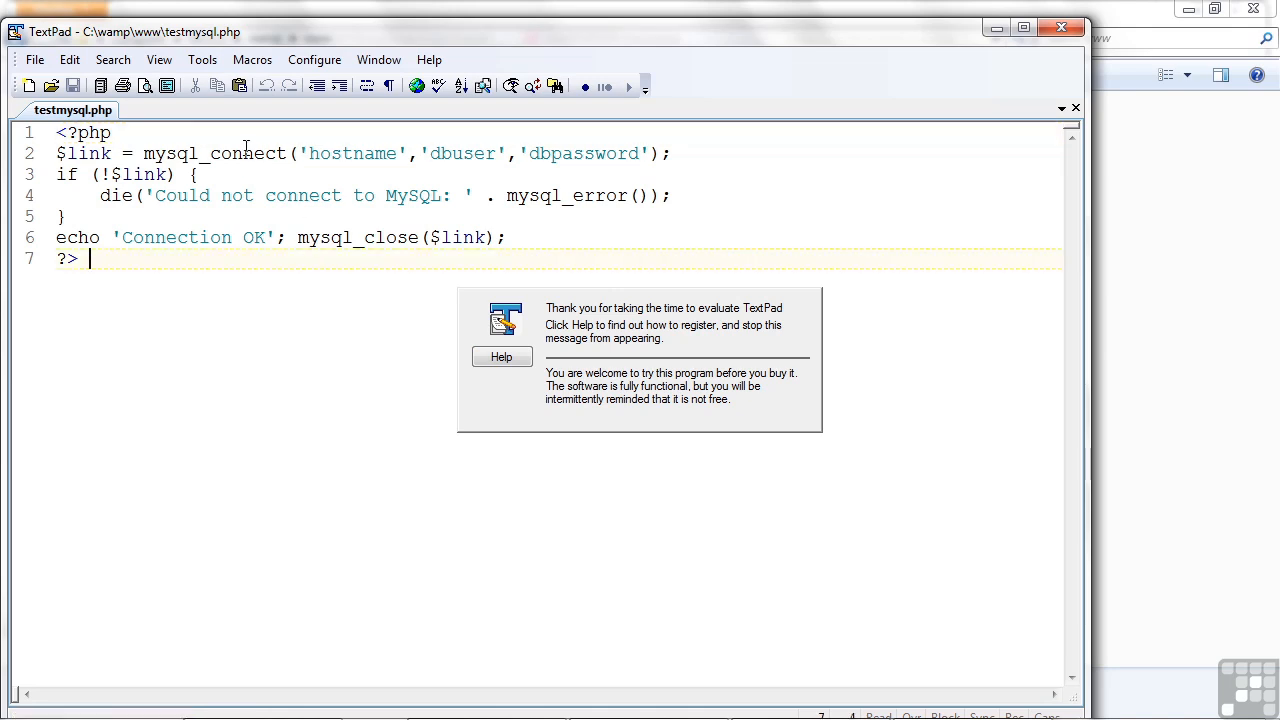
drag(144, 153, 282, 172)
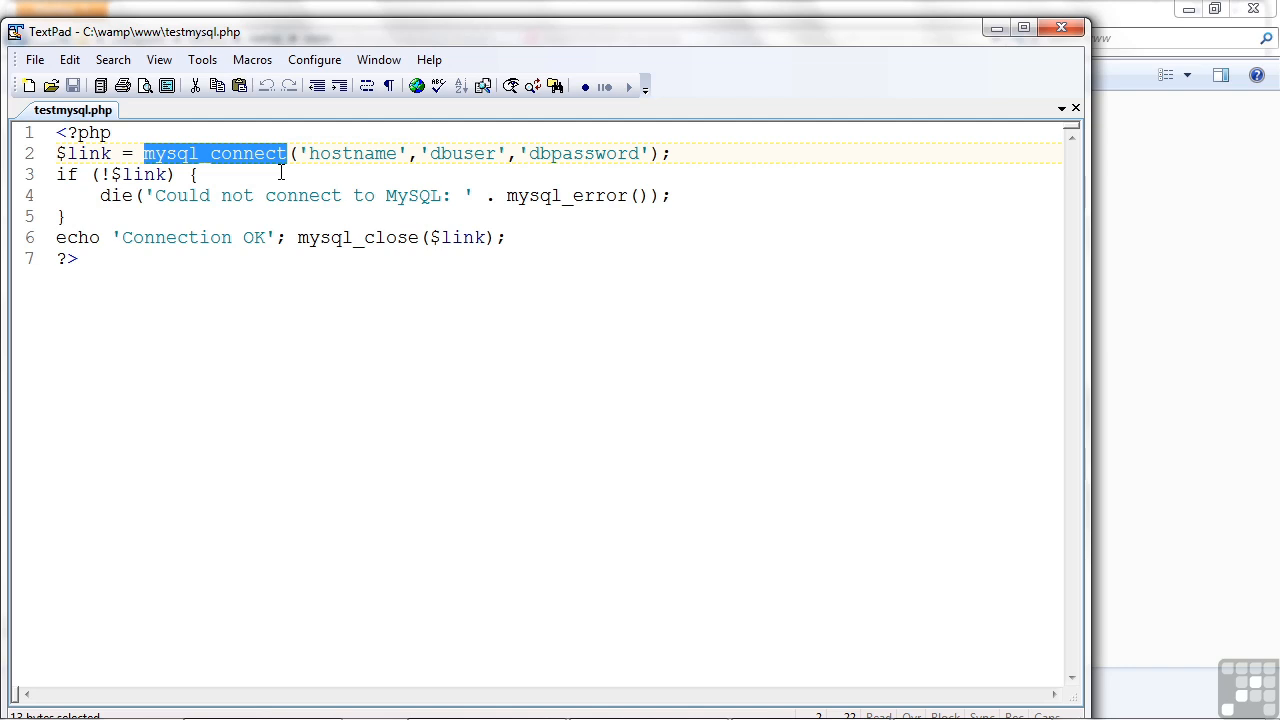
click(281, 173)
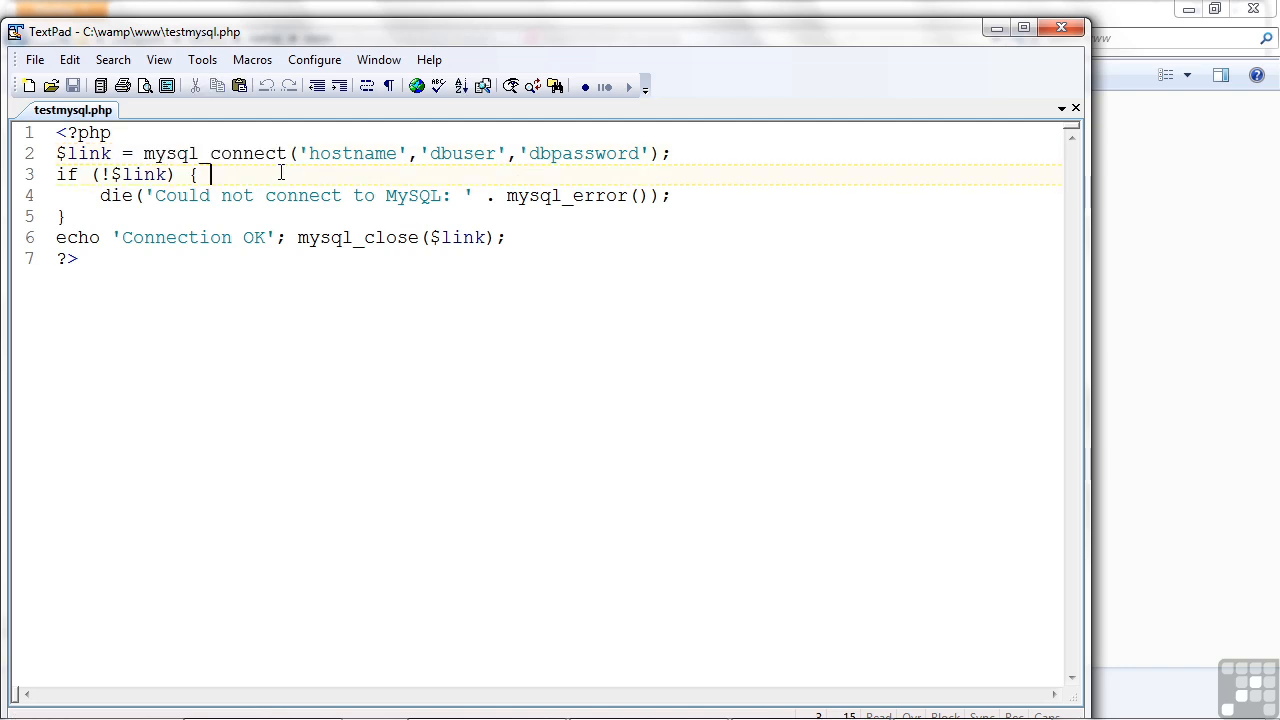
In the mysql_connect call, set the host to localhost and the user to root, empty the password string, and save the file
double_click(354, 150)
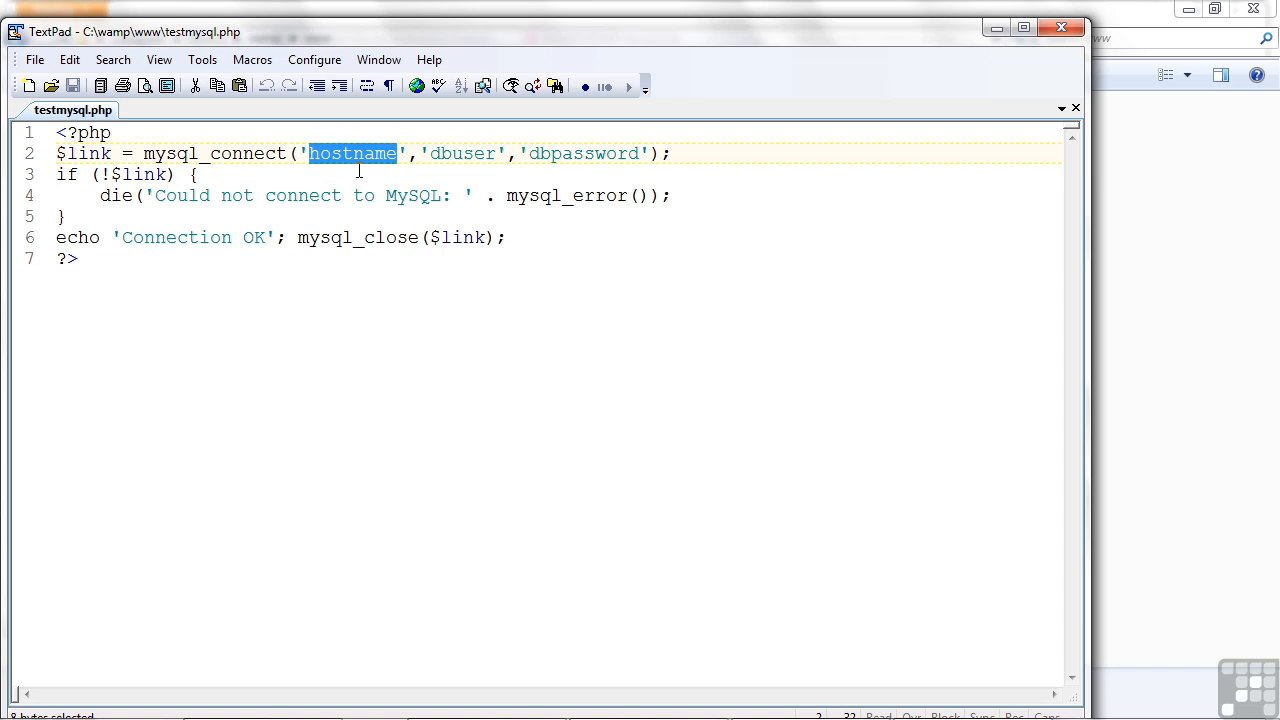
text(localhost)
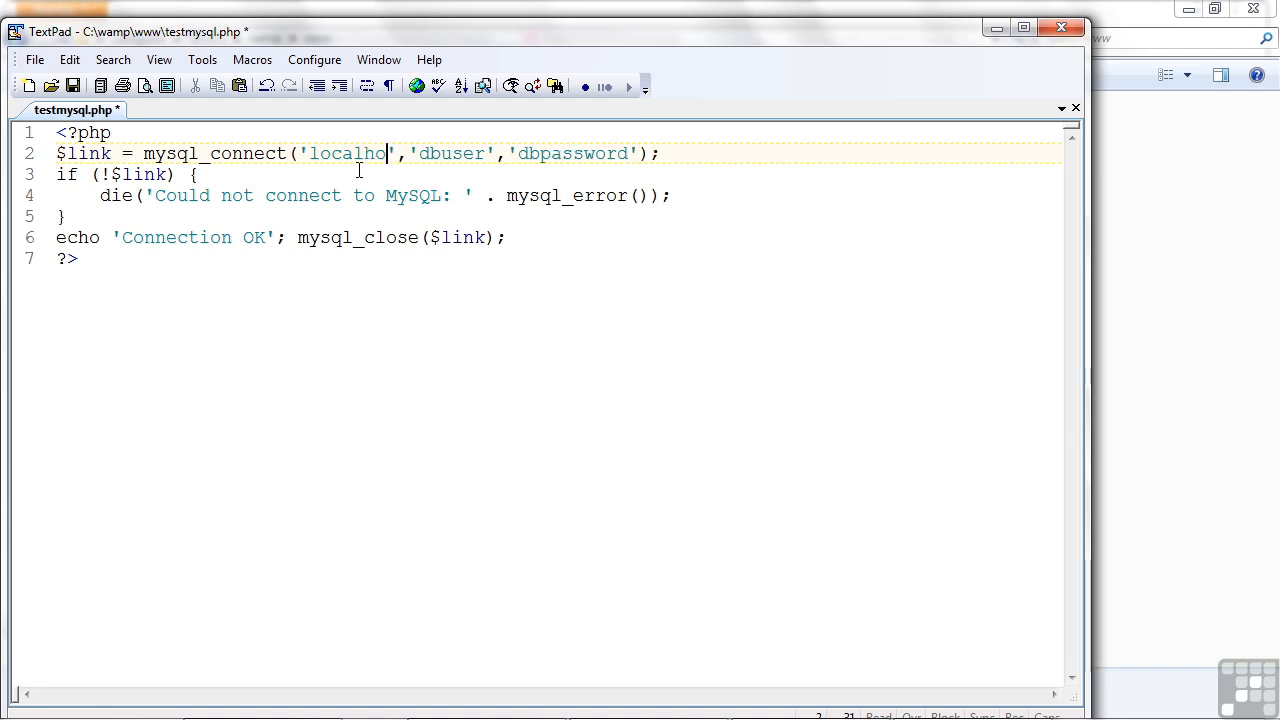
double_click(452, 153)
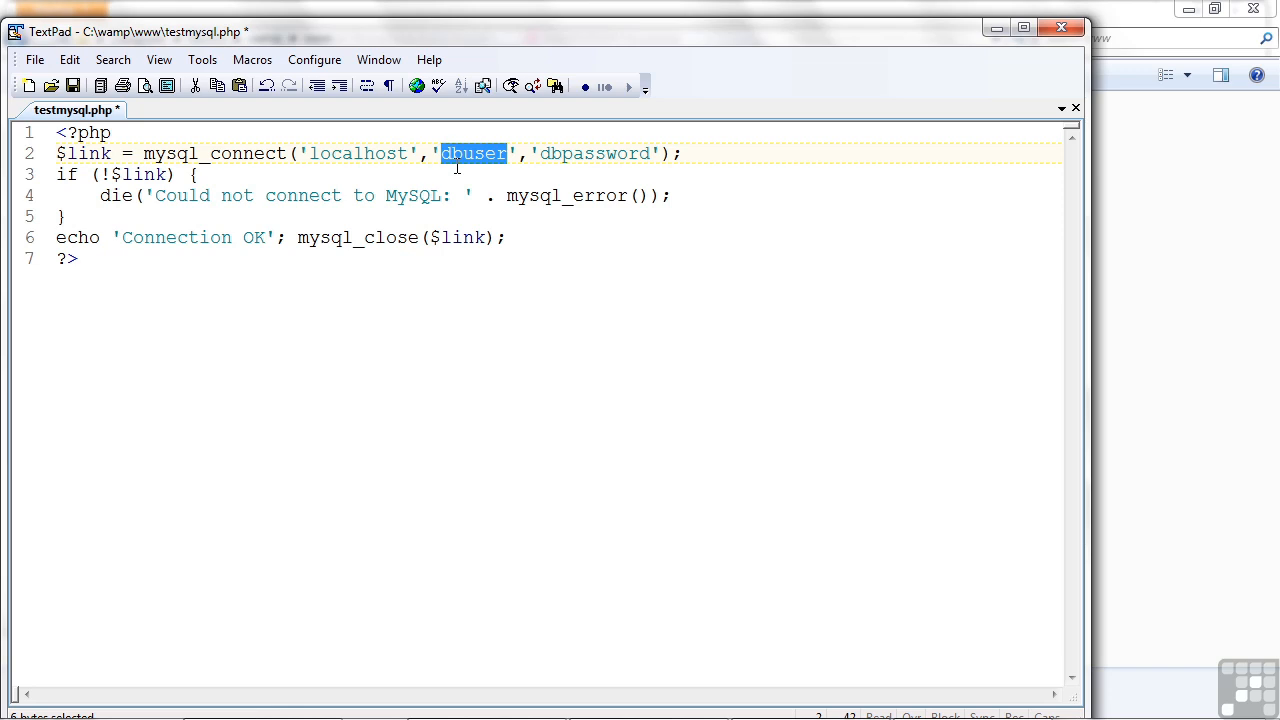
text(root)
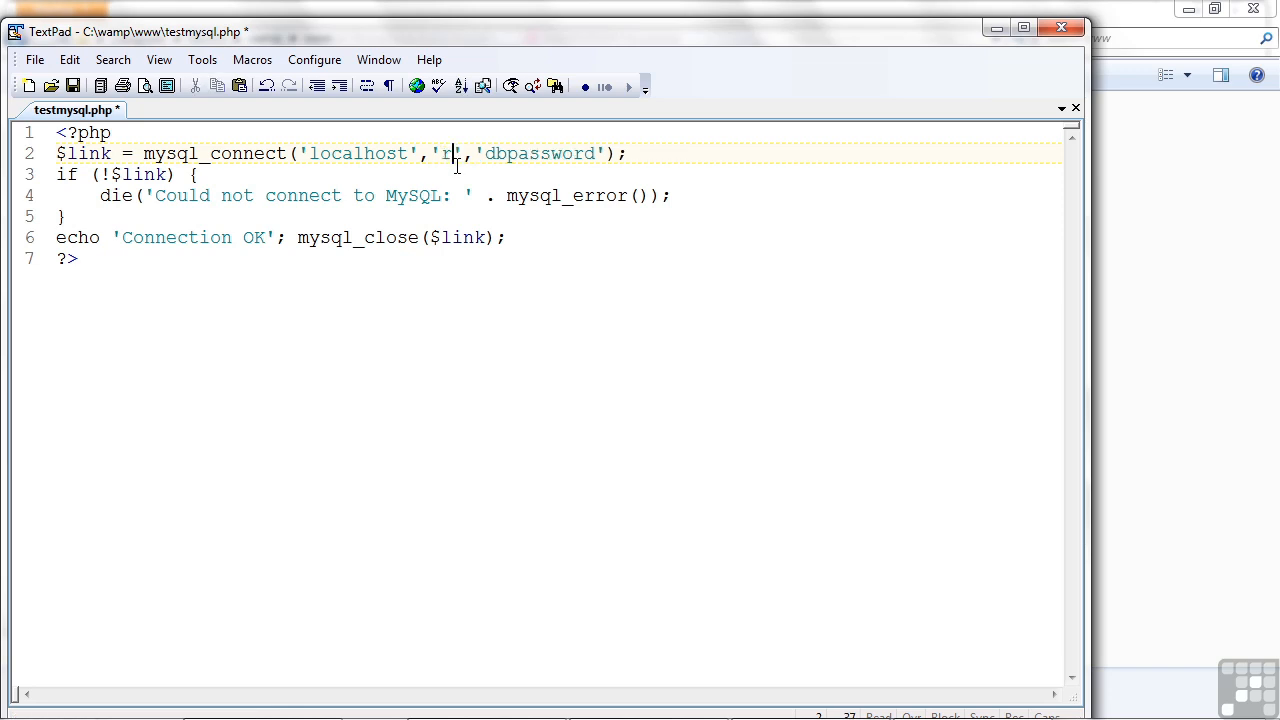
double_click(588, 155)
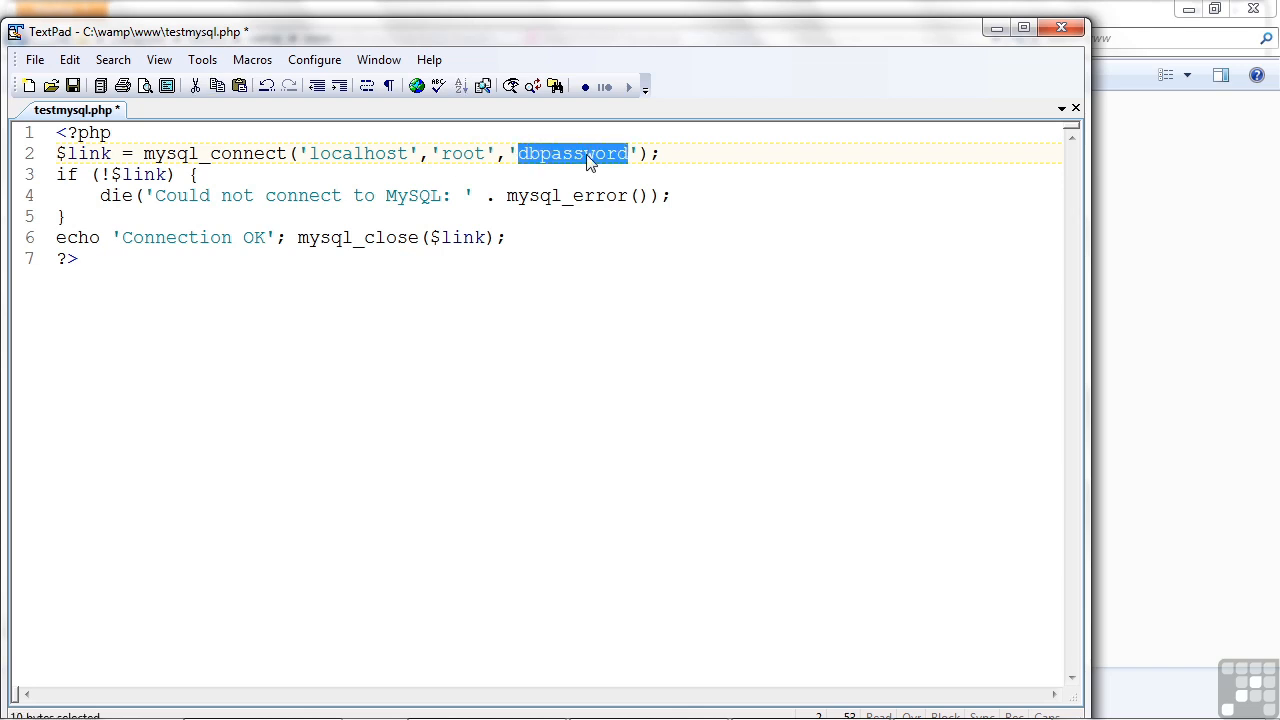
key(Delete)
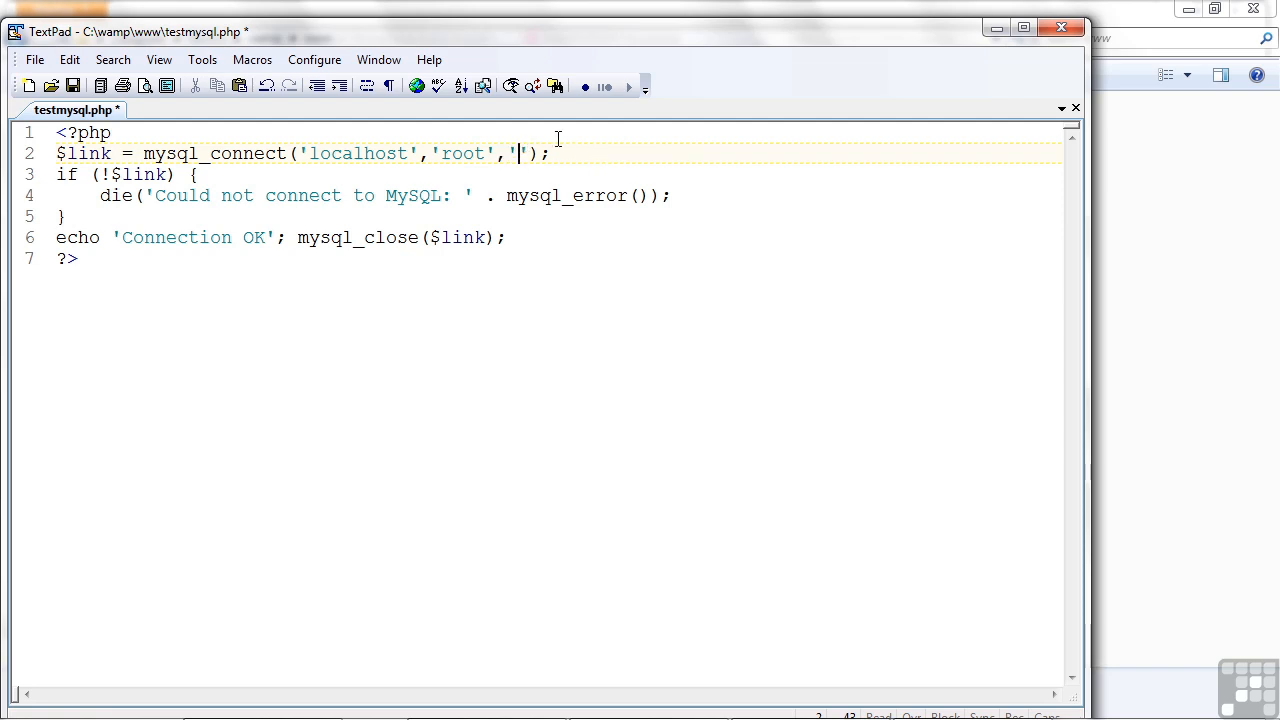
click(76, 88)
Switch to Firefox and reload localhost/testmysql.php to test the MySQL connection
key(alt+Tab)
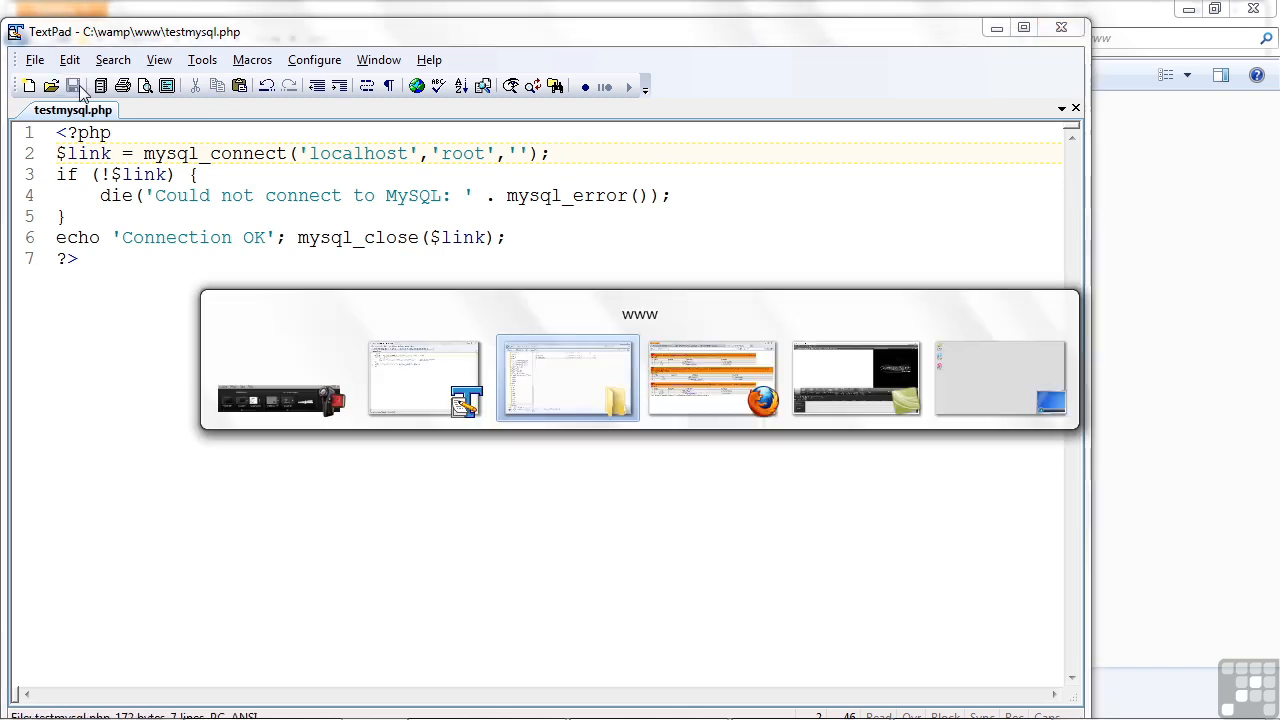
key(alt+Tab)
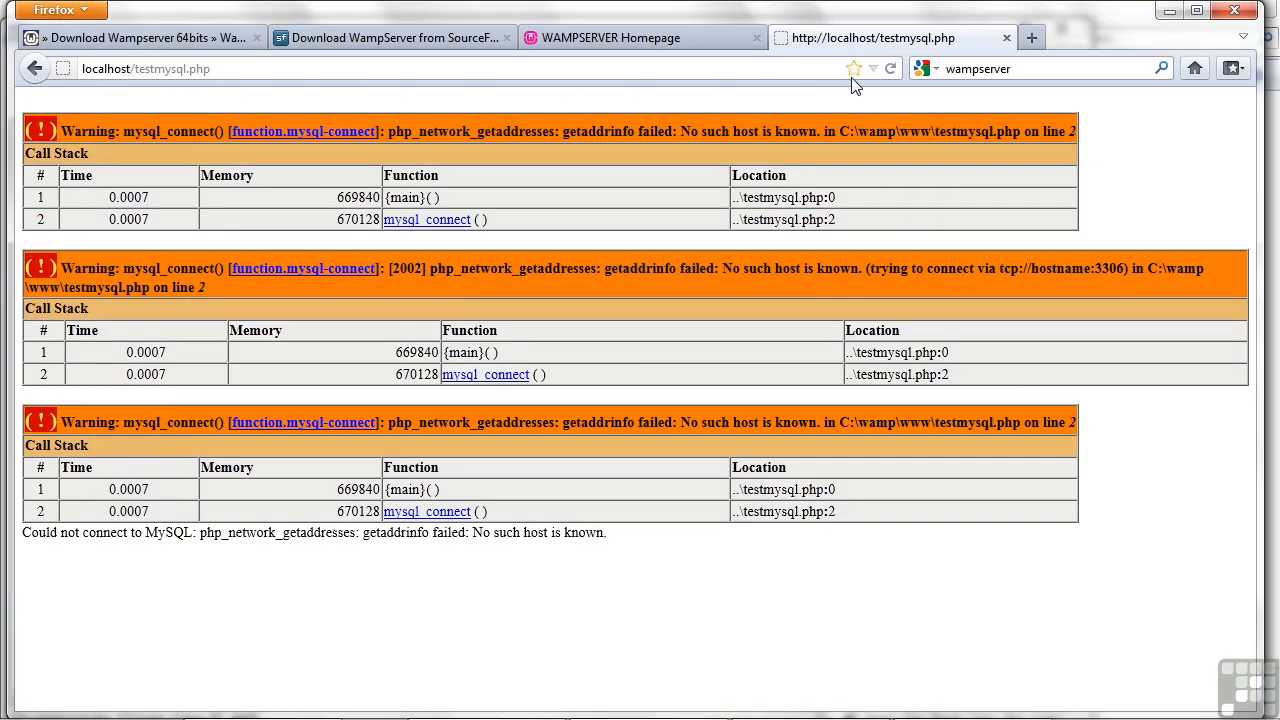
click(891, 69)
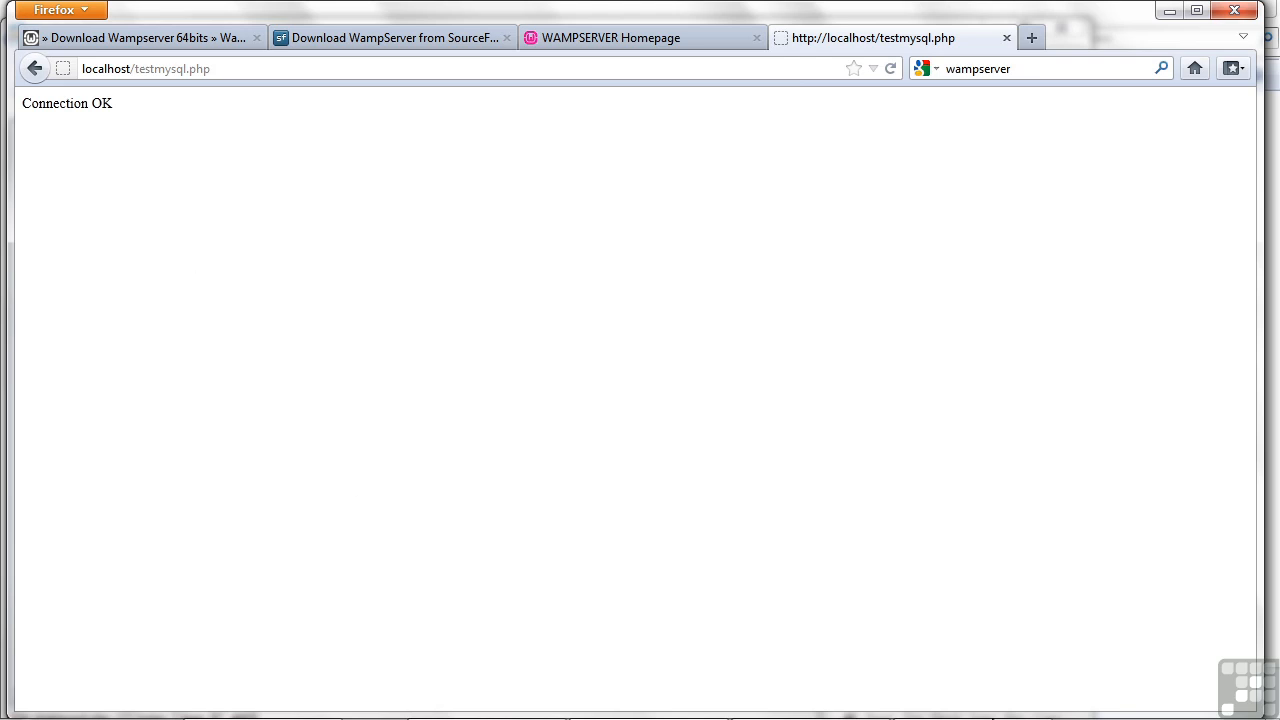
Exit the running WampServer from its notification area icon
mouse_move(1027, 716)
click(1106, 700)
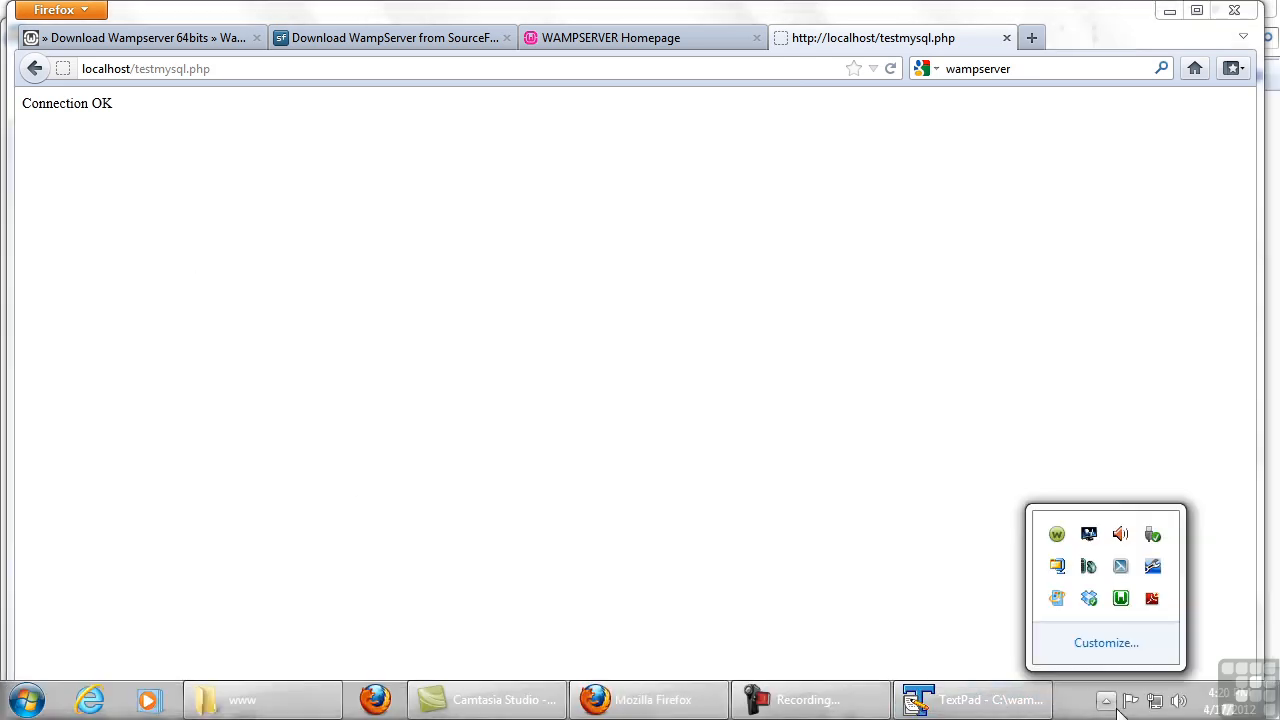
right_click(1121, 598)
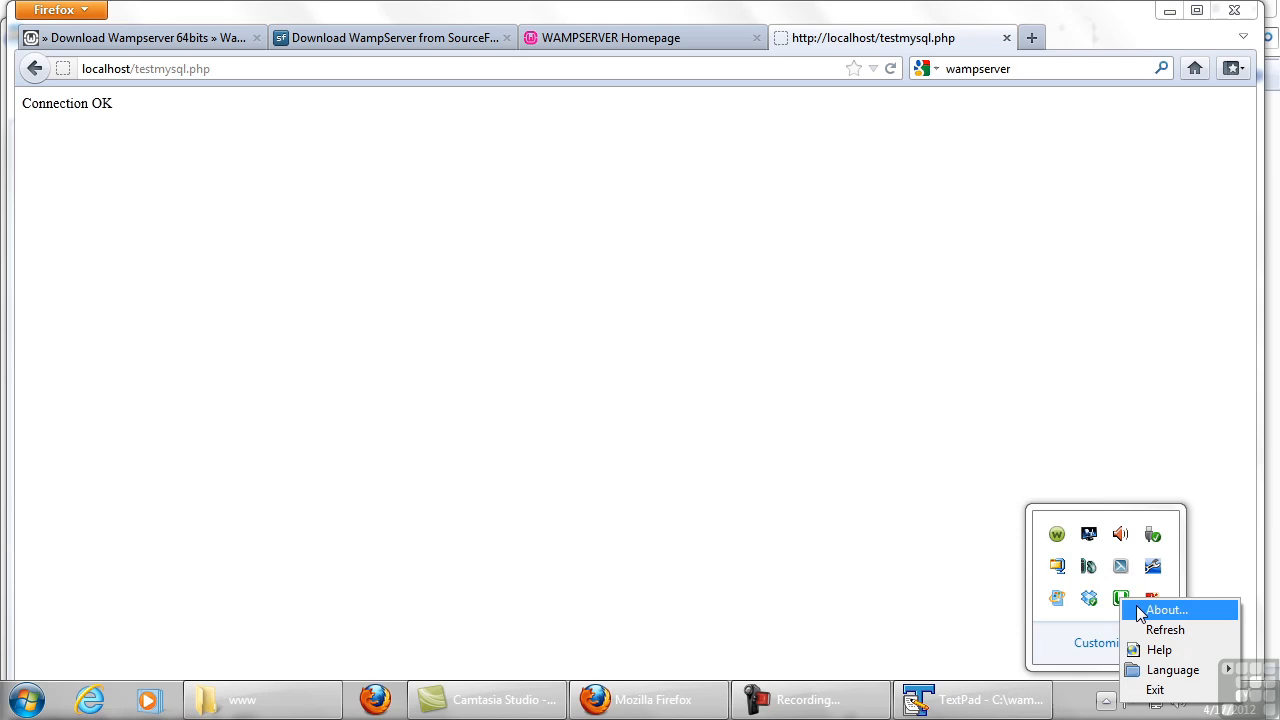
click(1155, 691)
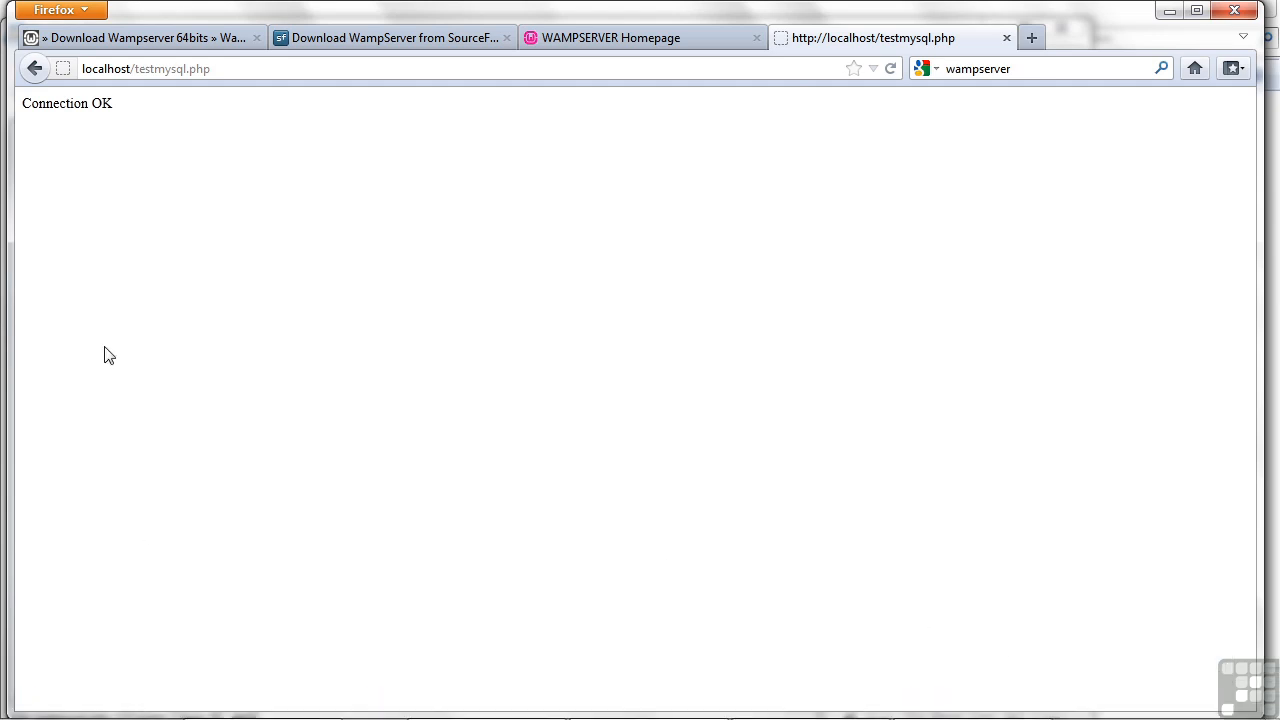
Start WampServer again from the WampServer program folder and check its status icon in the notification area
click(28, 705)
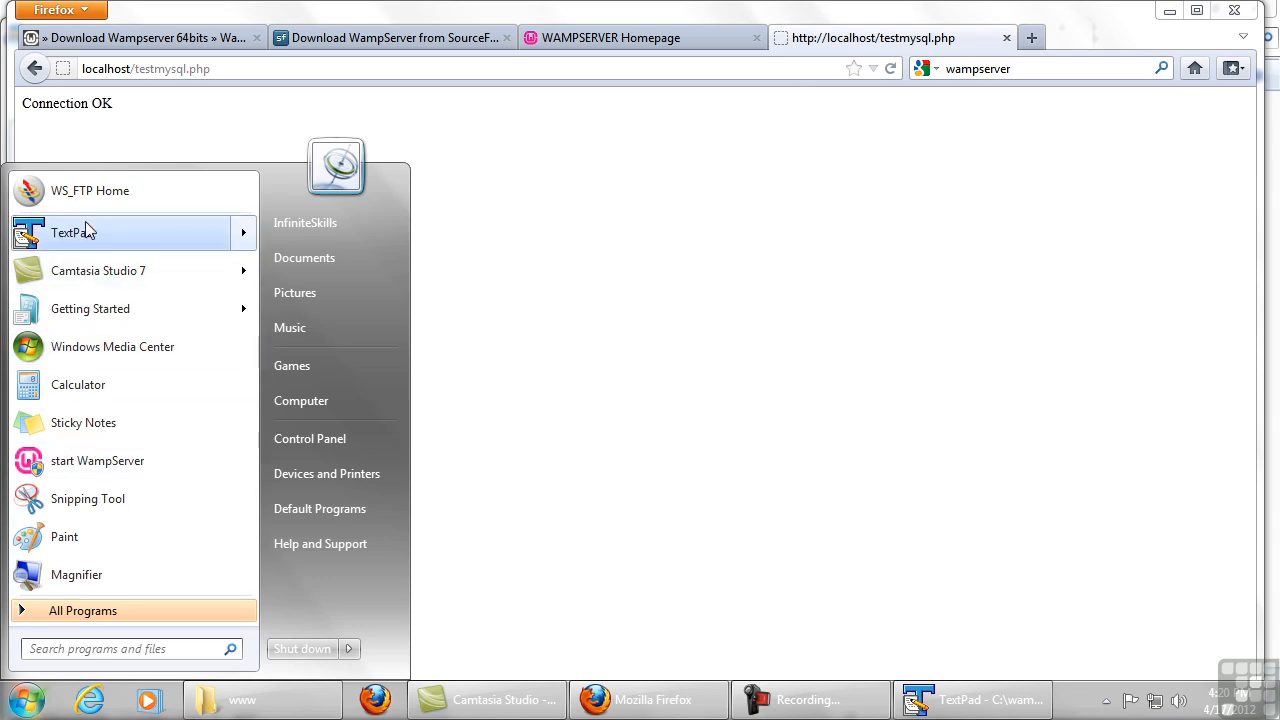
click(100, 618)
drag(255, 281, 248, 578)
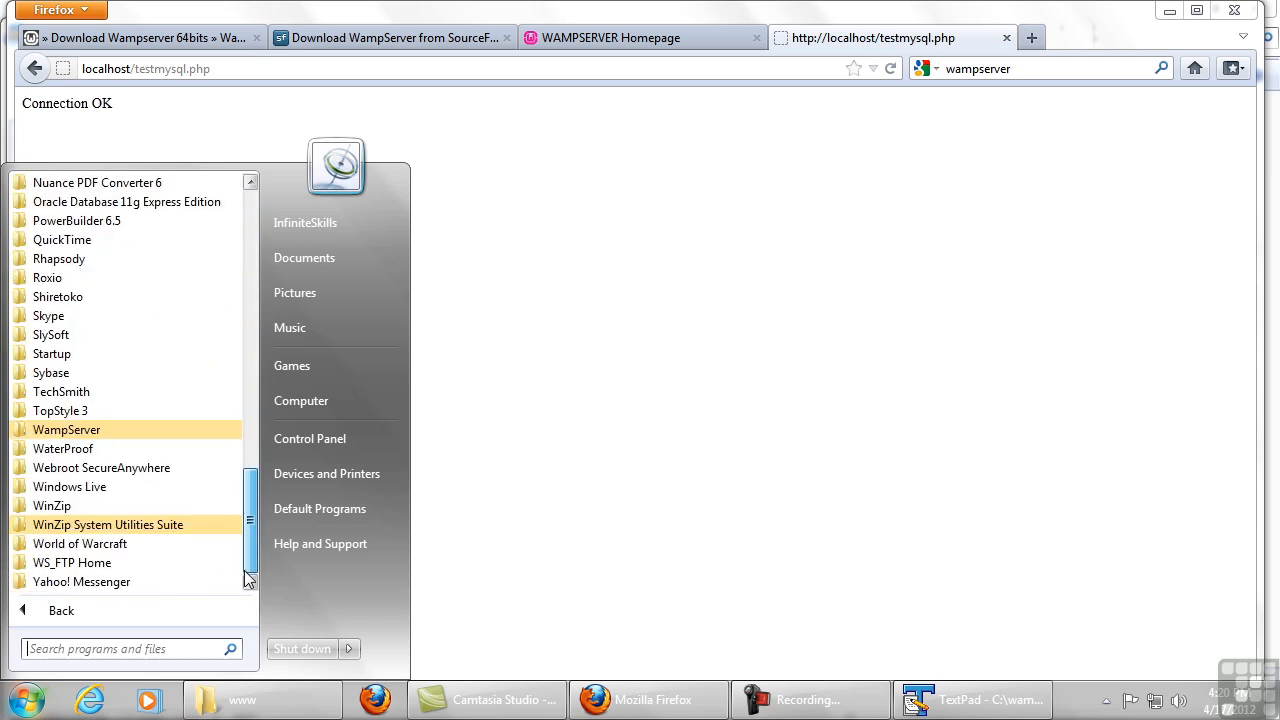
click(88, 436)
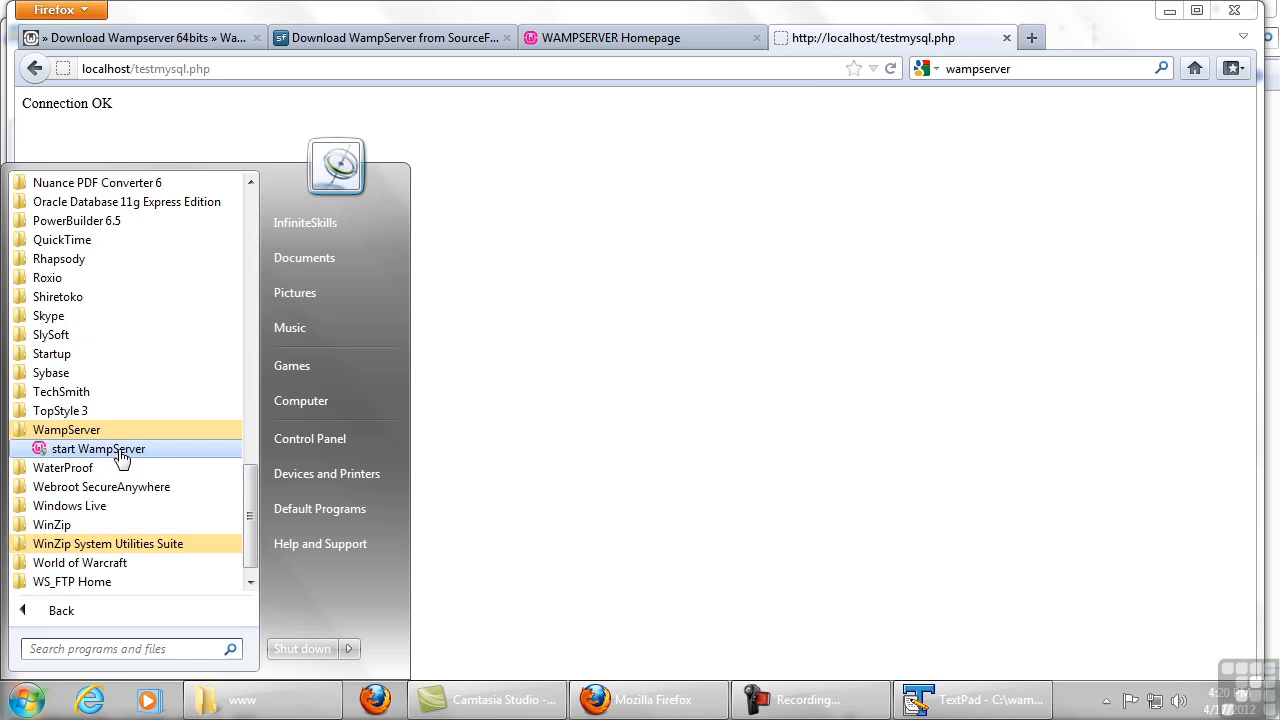
click(120, 450)
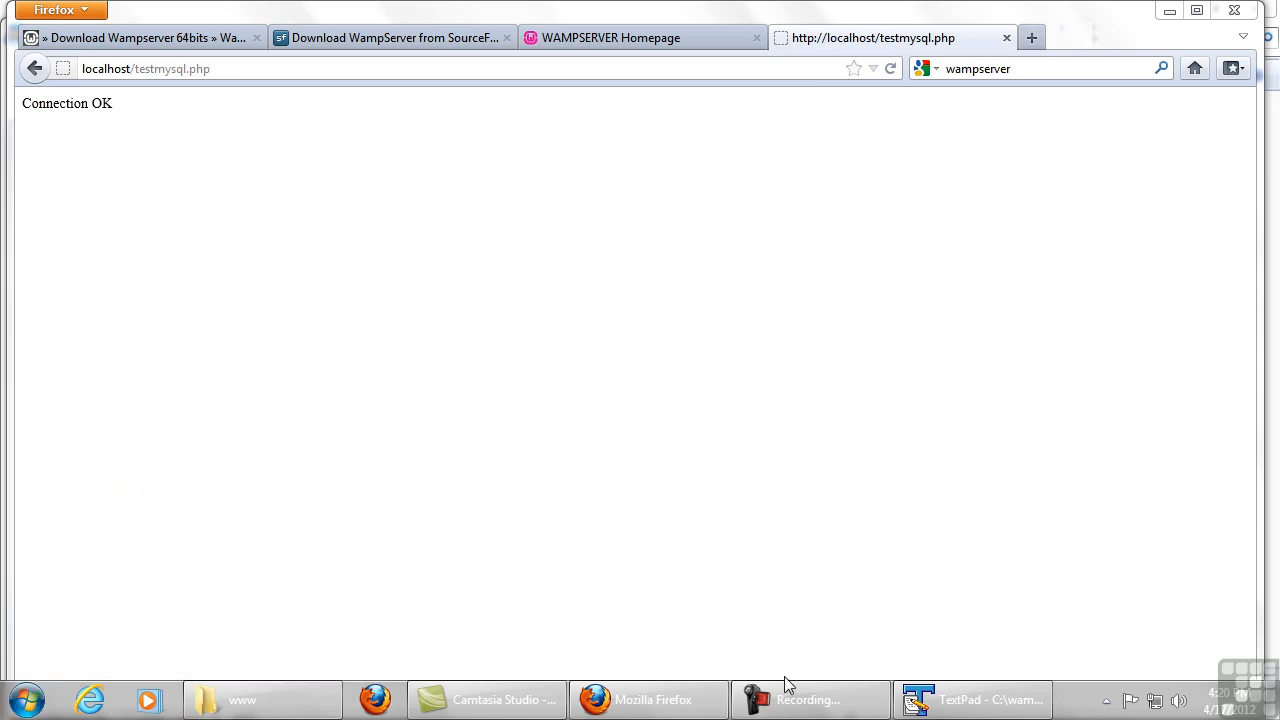
click(1107, 702)
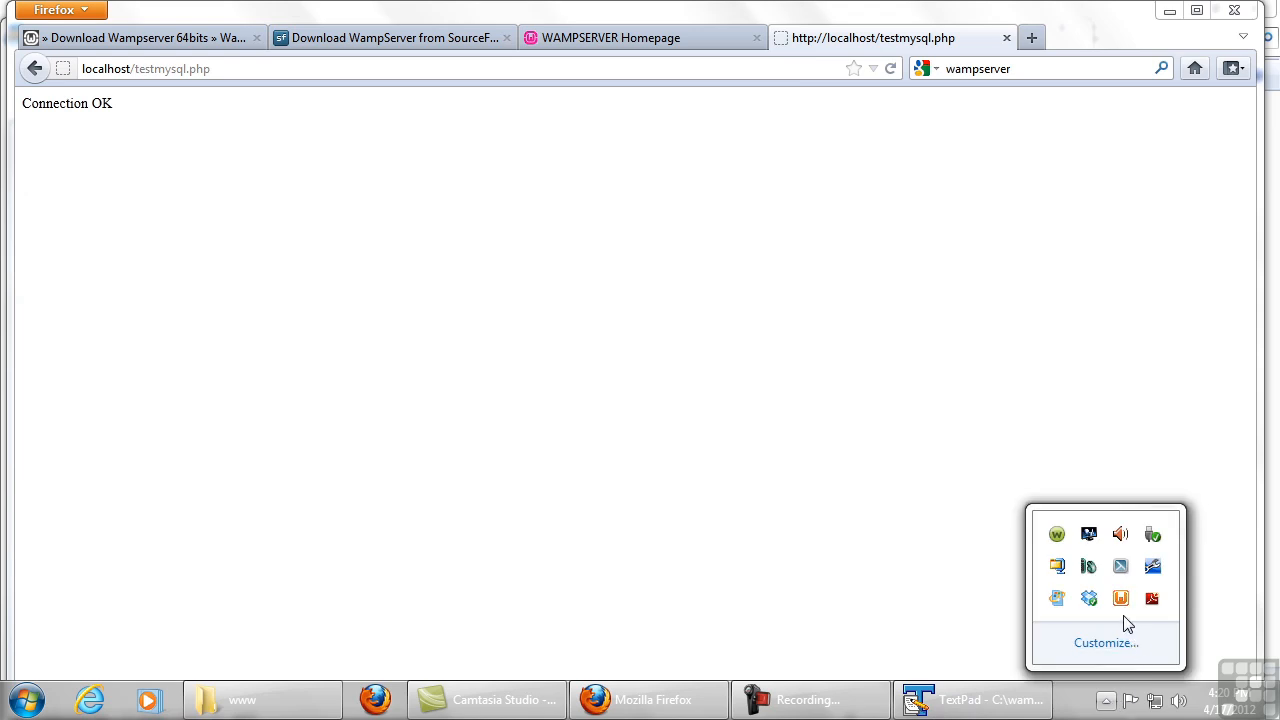
click(866, 598)
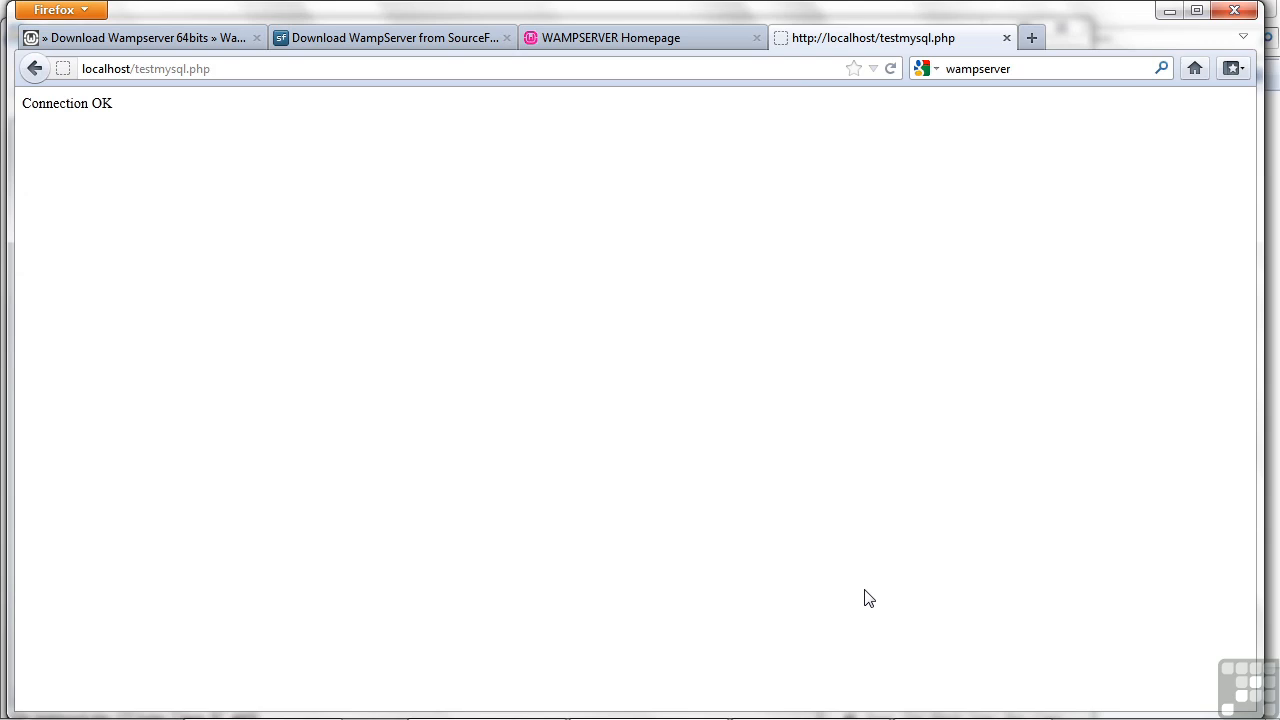